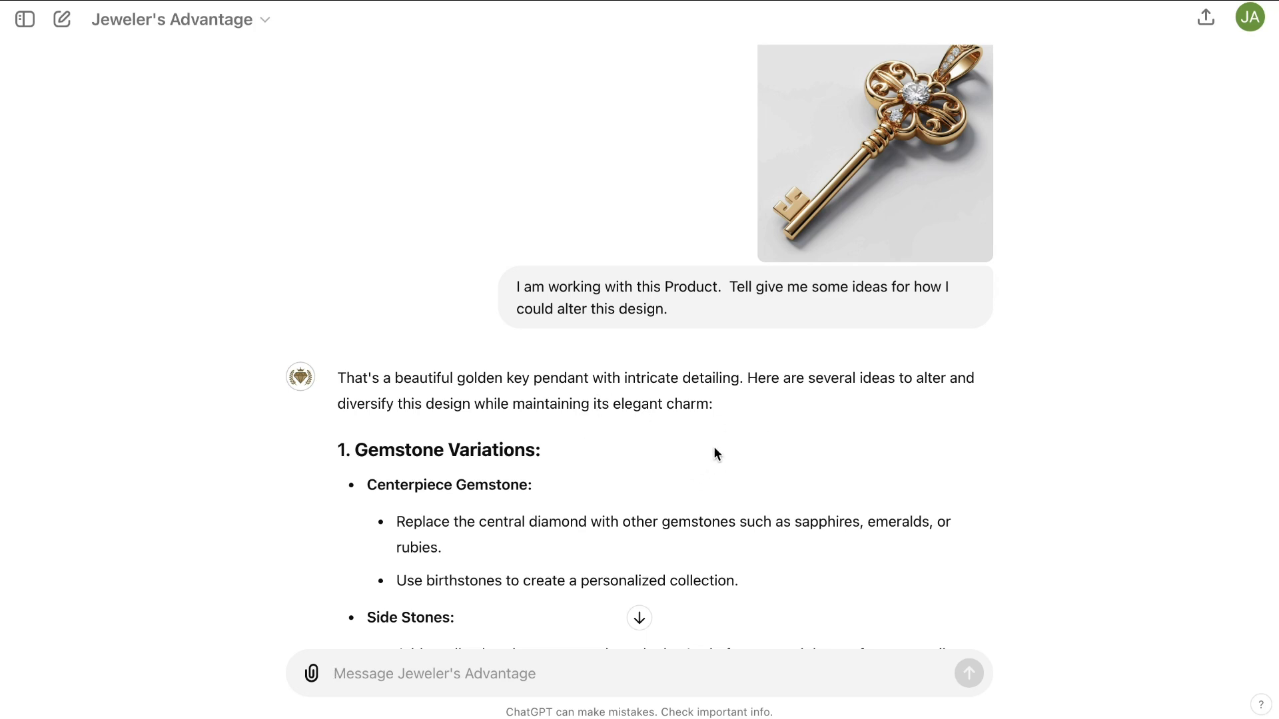
# Step: Skim the start of the design suggestions and view the uploaded golden key pendant image enlarged
pyautogui.scroll(-3, 757, 441)
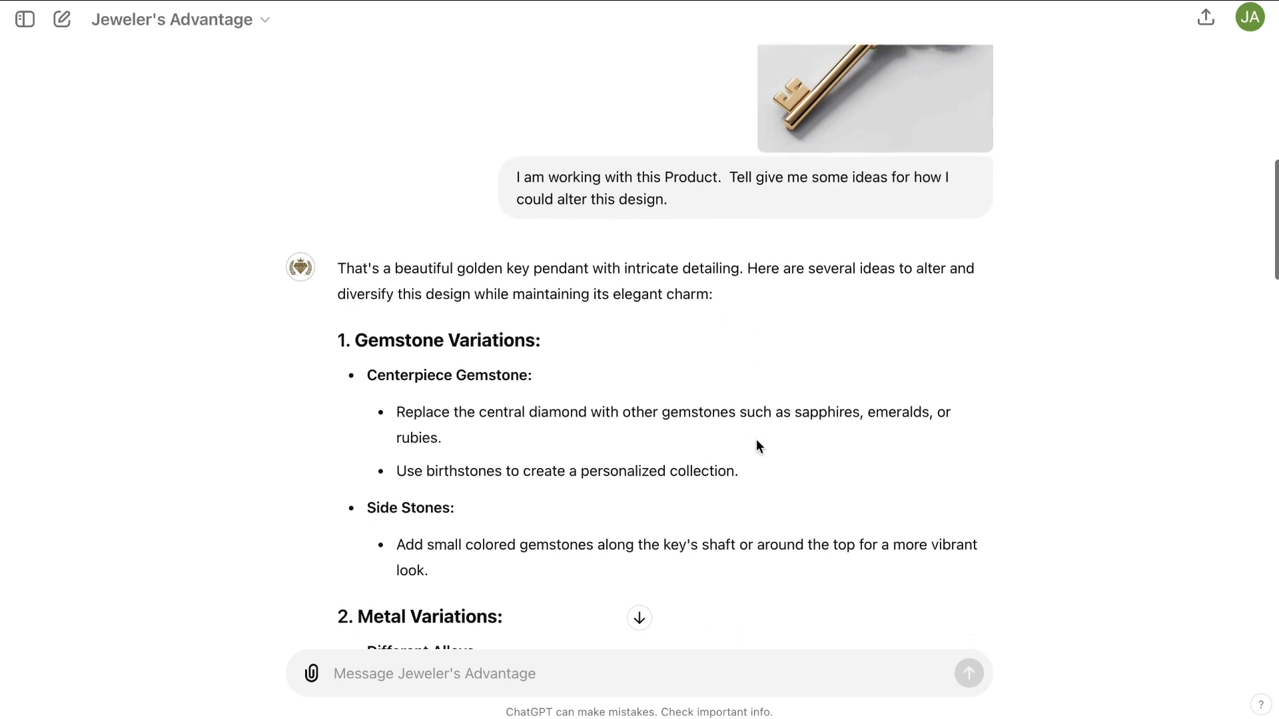
pyautogui.scroll(-6, 331, 366)
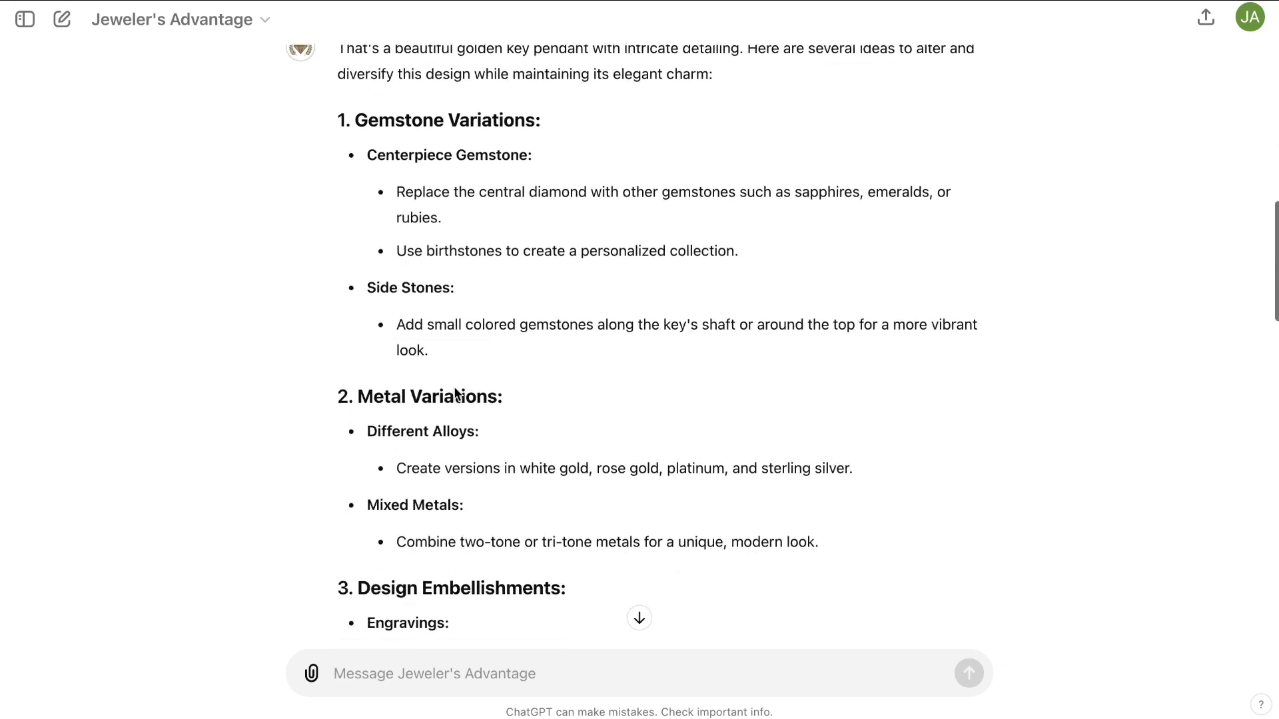
pyautogui.scroll(10, 612, 216)
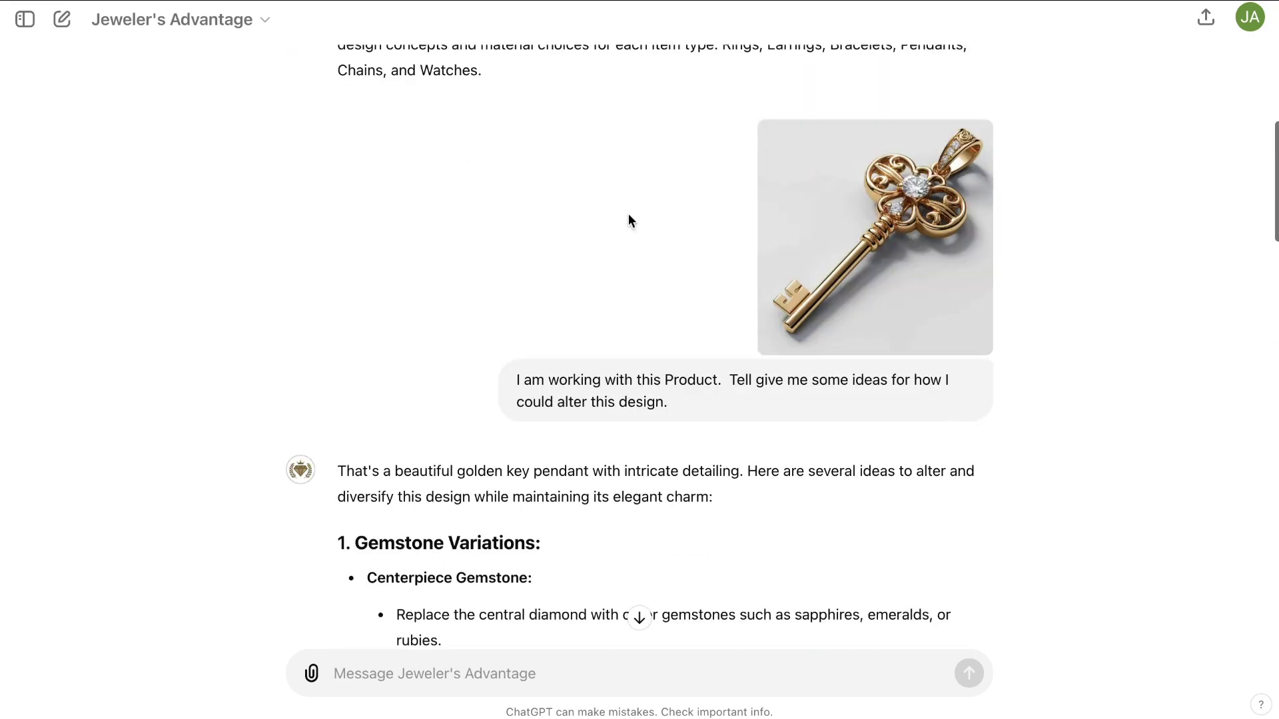
pyautogui.click(779, 140)
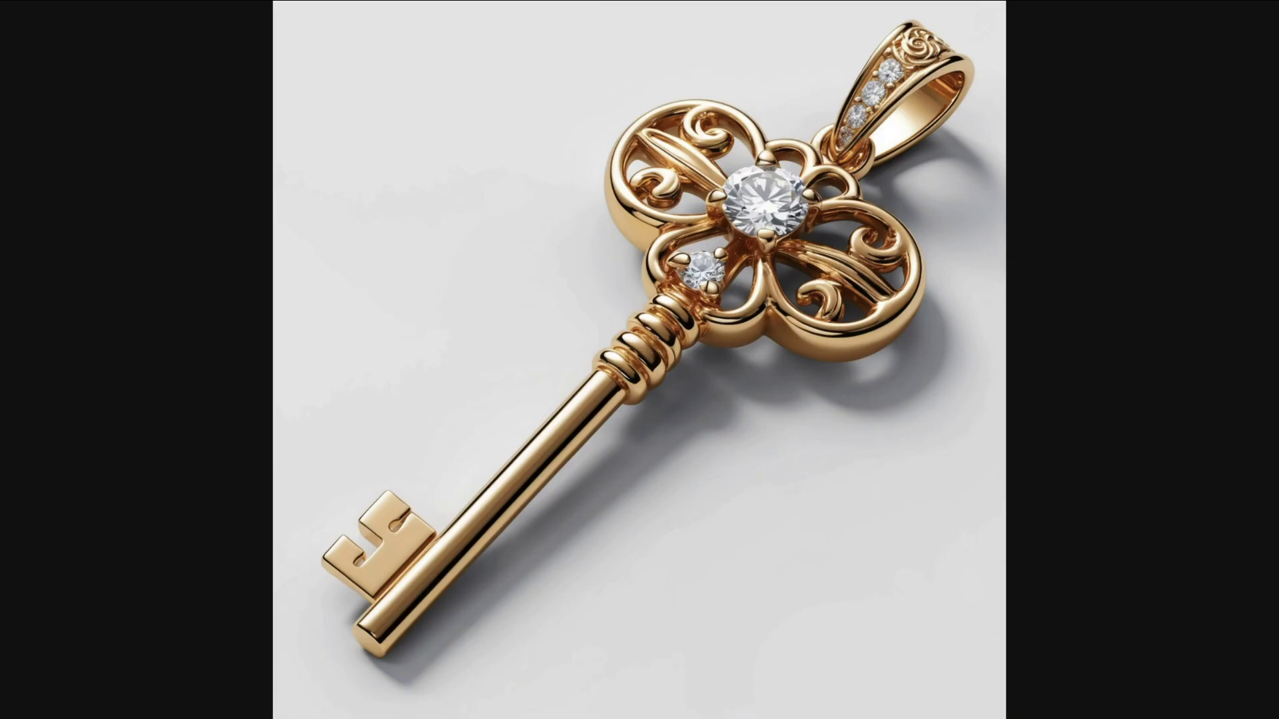
pyautogui.press('Escape')
# Step: Read the suggested design alterations for the key pendant, from metal variations through technology integration
pyautogui.scroll(-7, 573, 286)
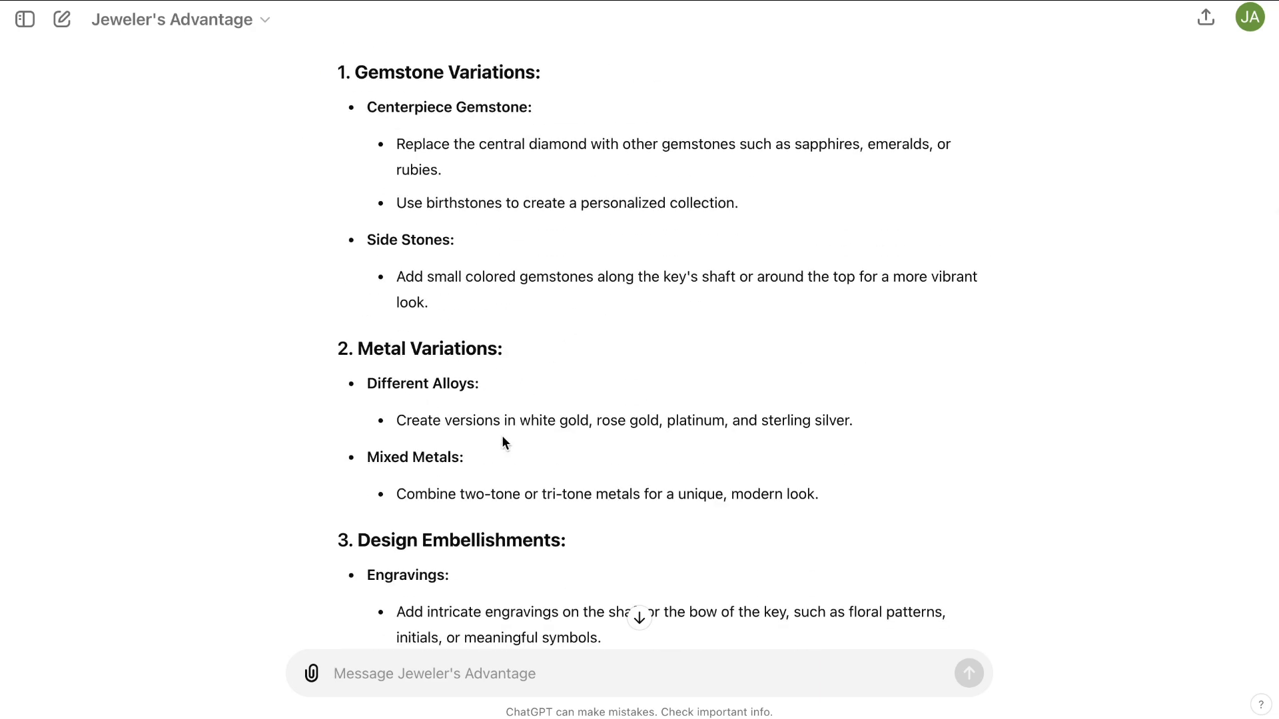
pyautogui.scroll(-4, 504, 442)
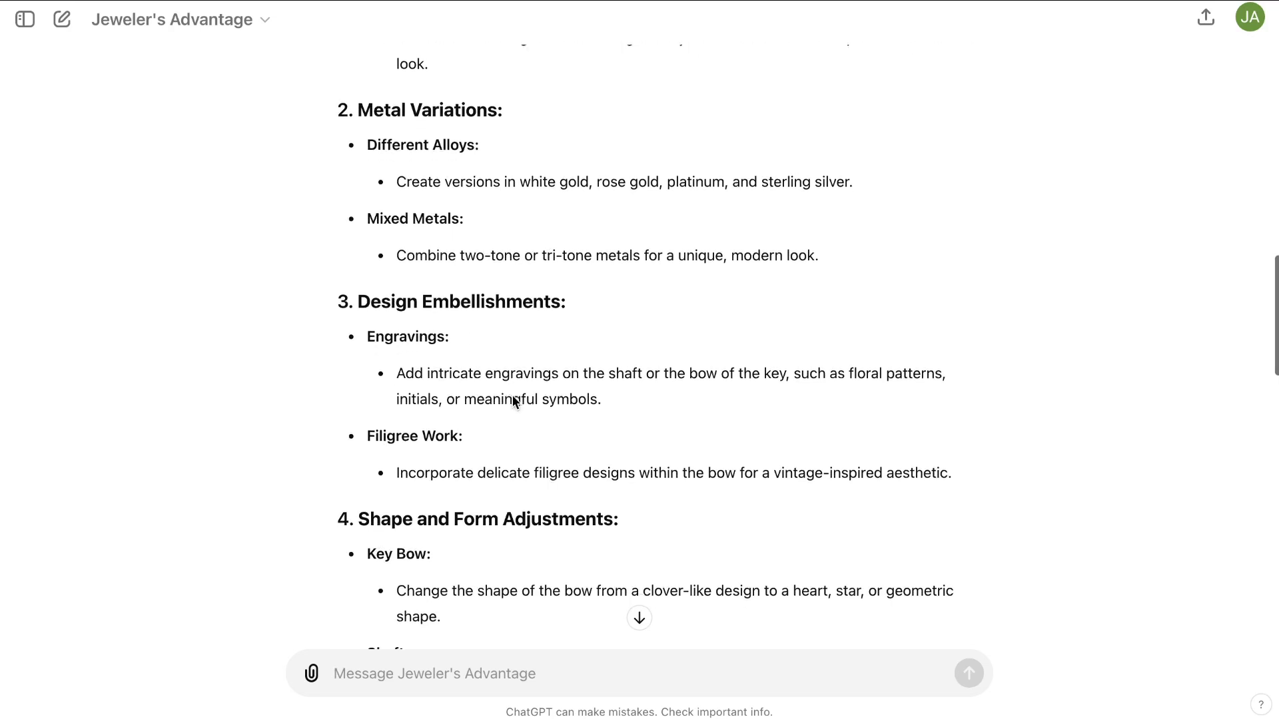
pyautogui.scroll(-1, 514, 402)
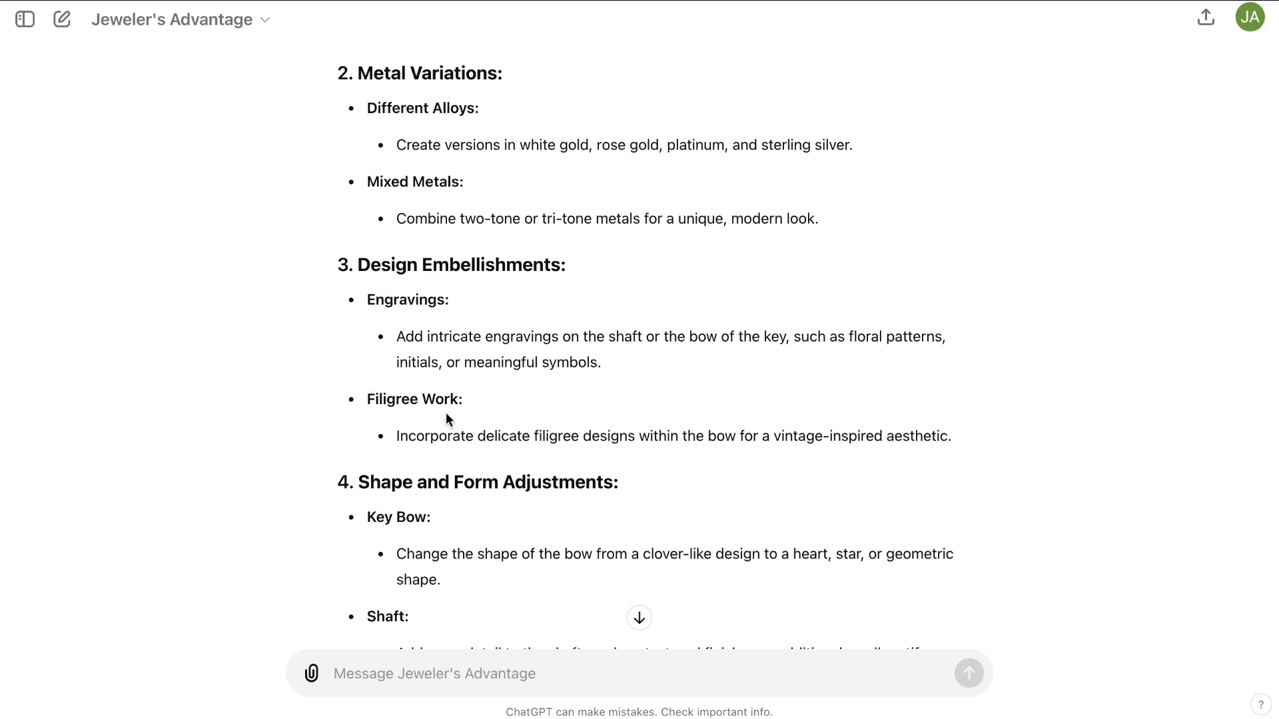
pyautogui.scroll(-2, 452, 421)
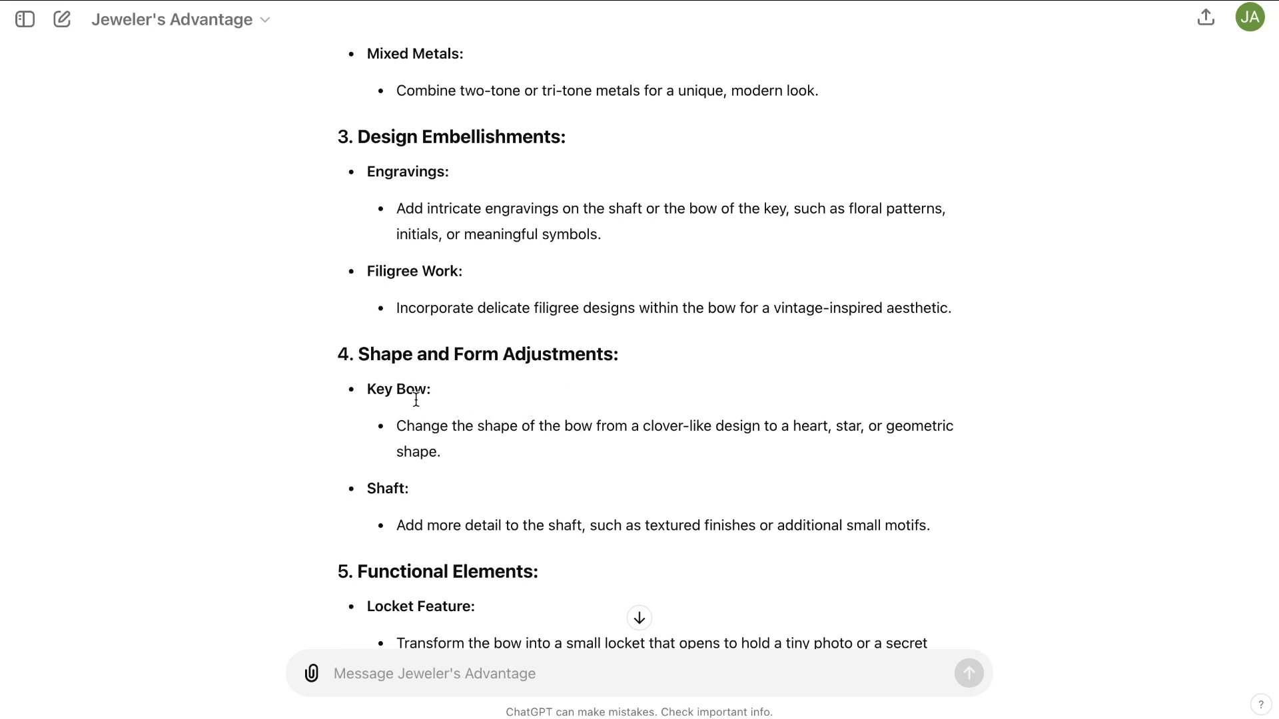
pyautogui.scroll(-5, 392, 503)
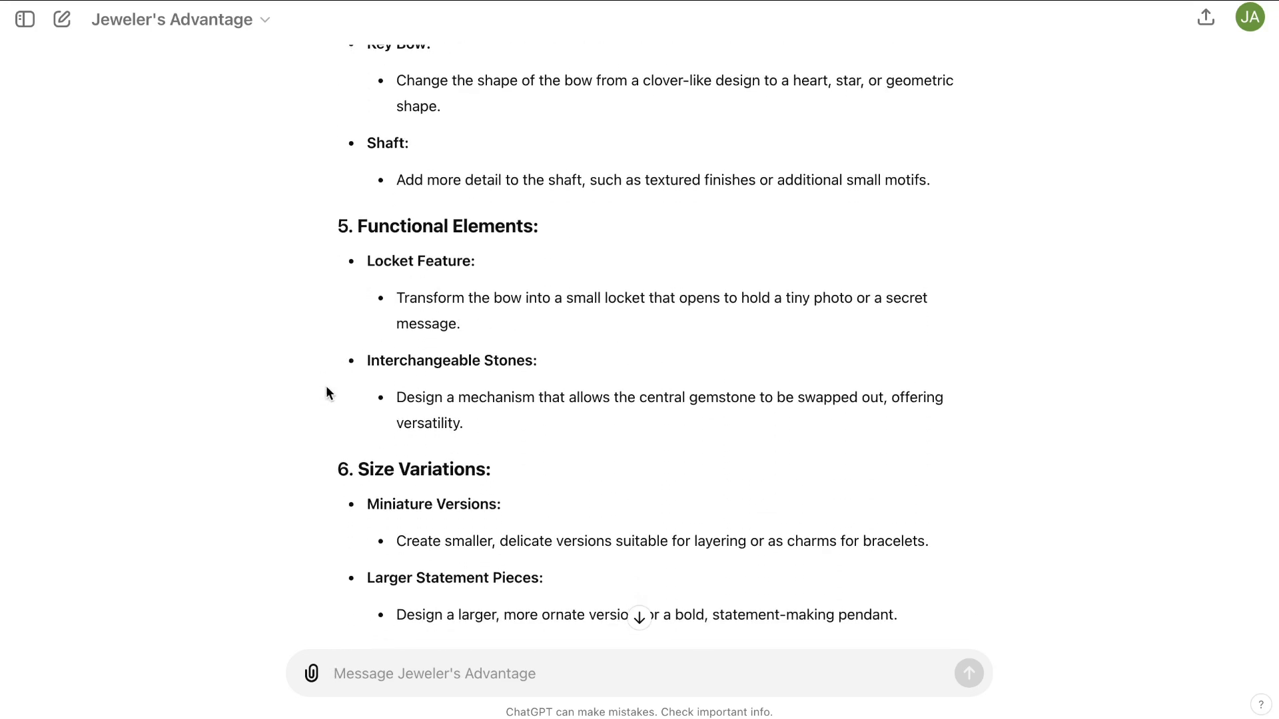
pyautogui.scroll(-2, 591, 429)
pyautogui.scroll(-4, 528, 417)
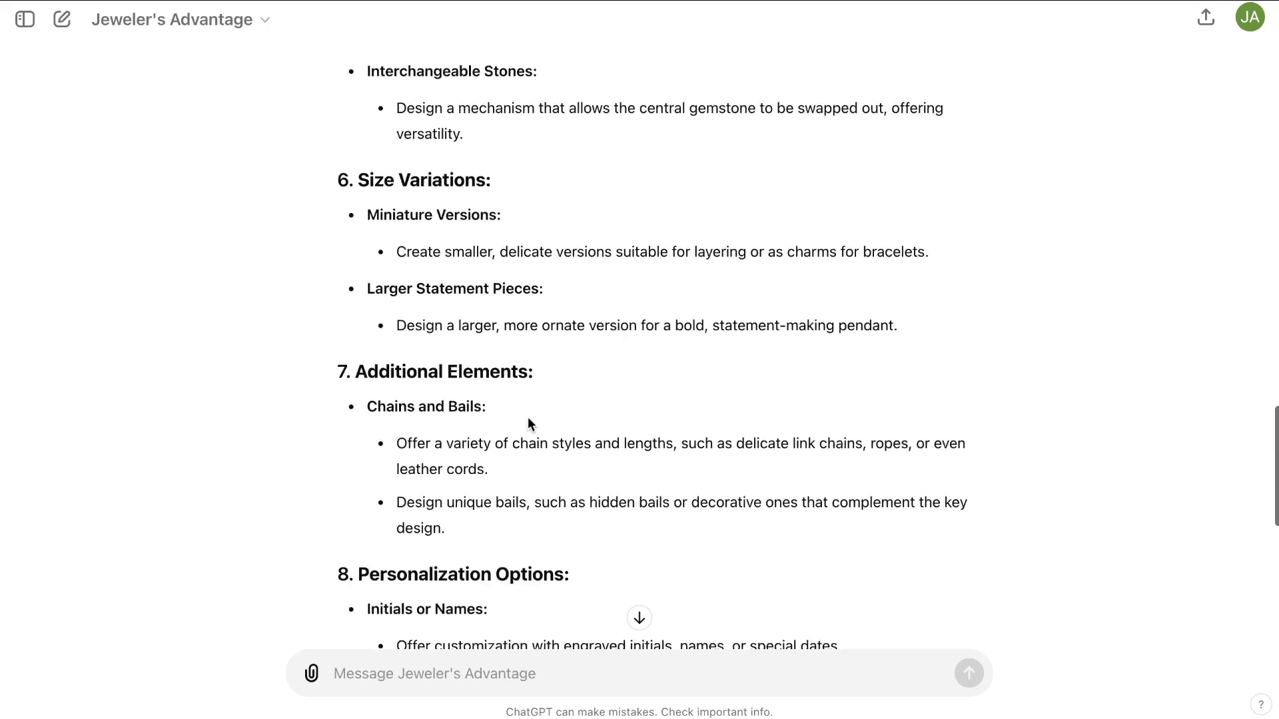
pyautogui.scroll(-5, 636, 407)
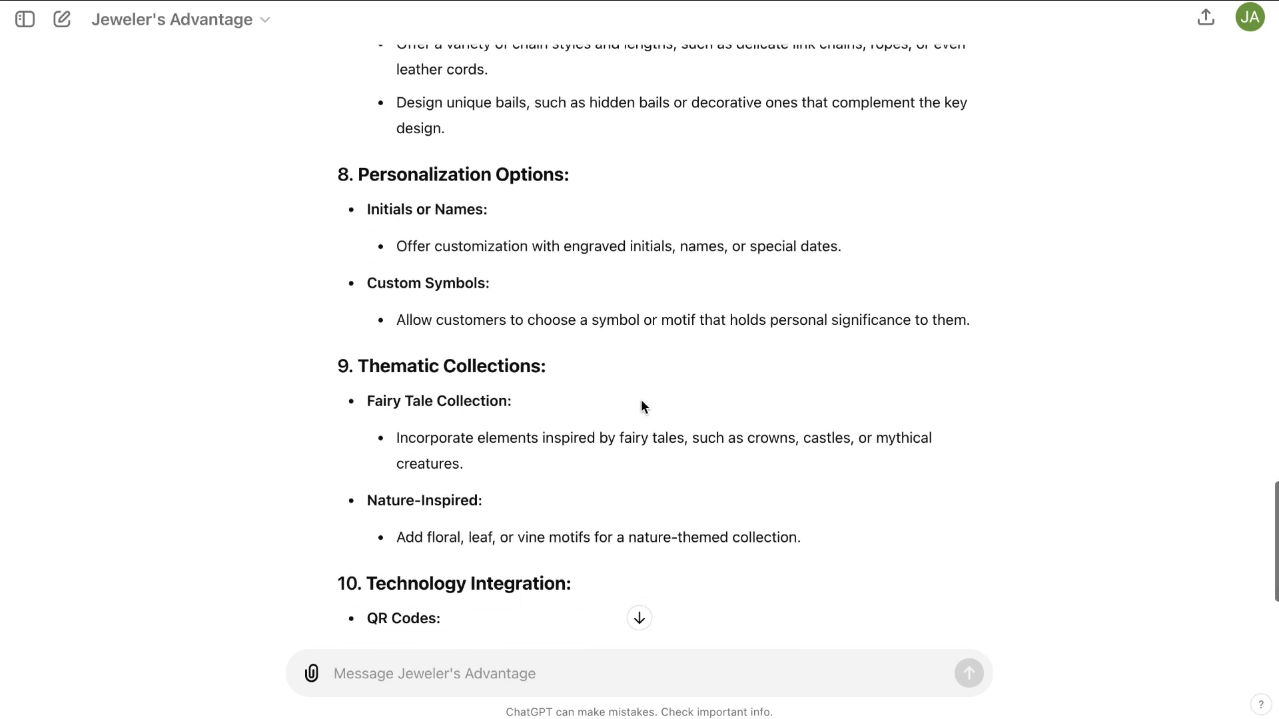
pyautogui.scroll(-2, 639, 403)
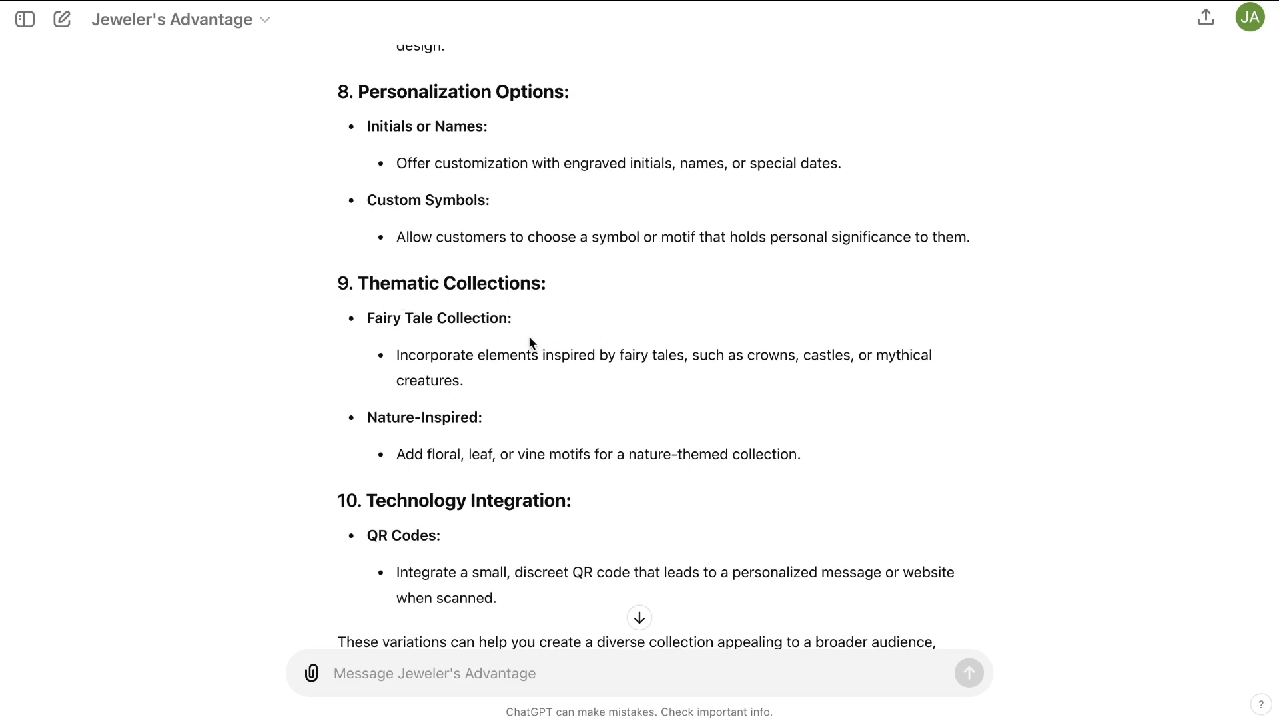
pyautogui.scroll(-2, 689, 389)
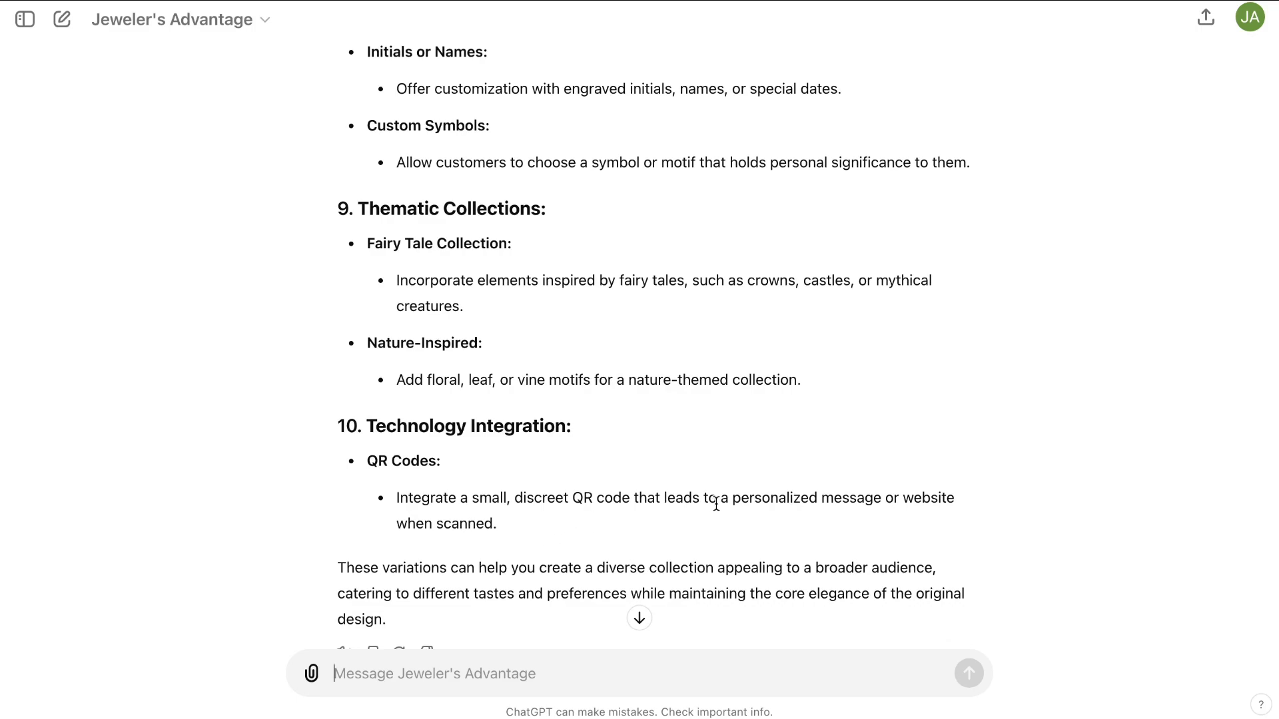
pyautogui.scroll(-2, 715, 504)
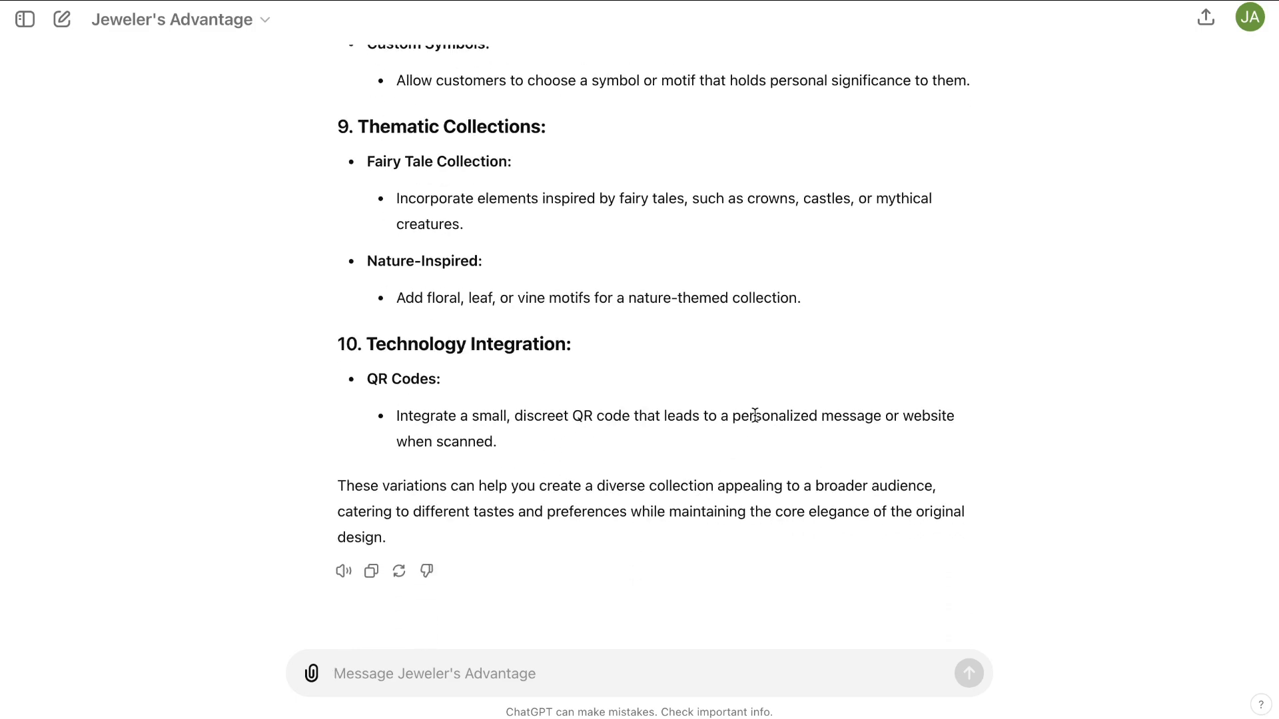
# Step: Return to the uploaded key pendant picture, examine it at full size and close the preview
pyautogui.scroll(6, 736, 433)
pyautogui.scroll(20, 754, 415)
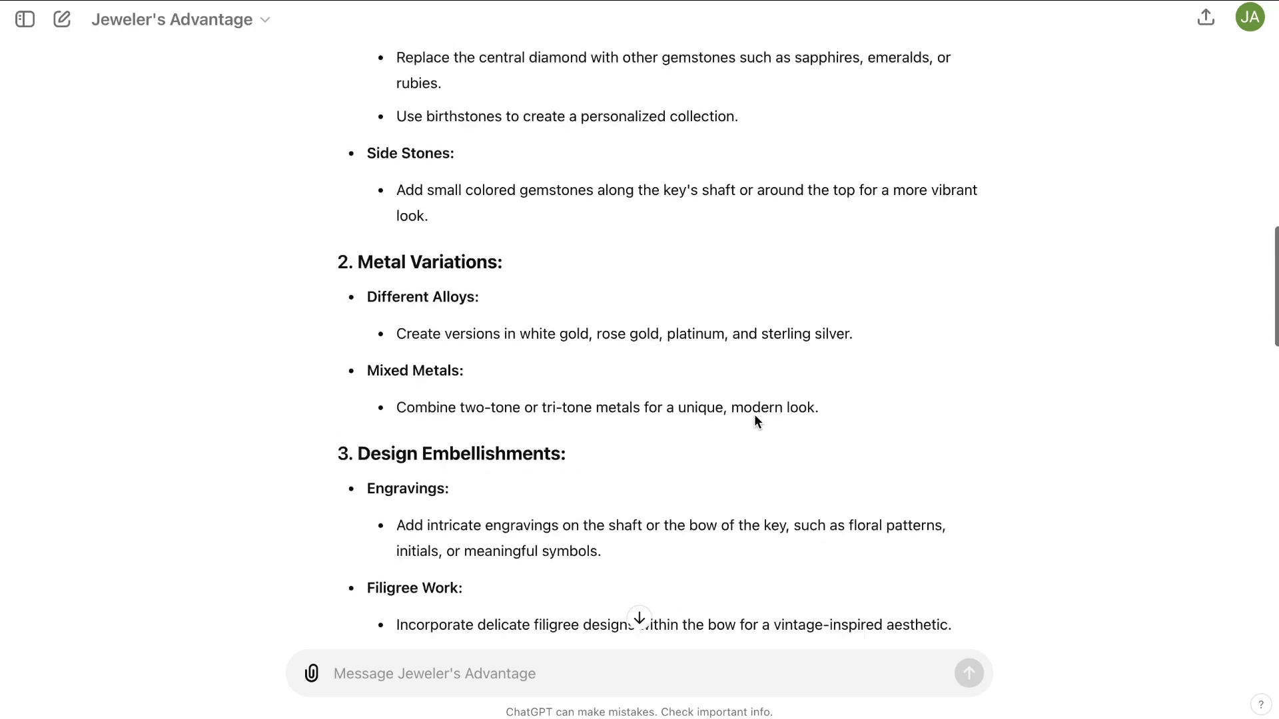
pyautogui.scroll(6, 753, 421)
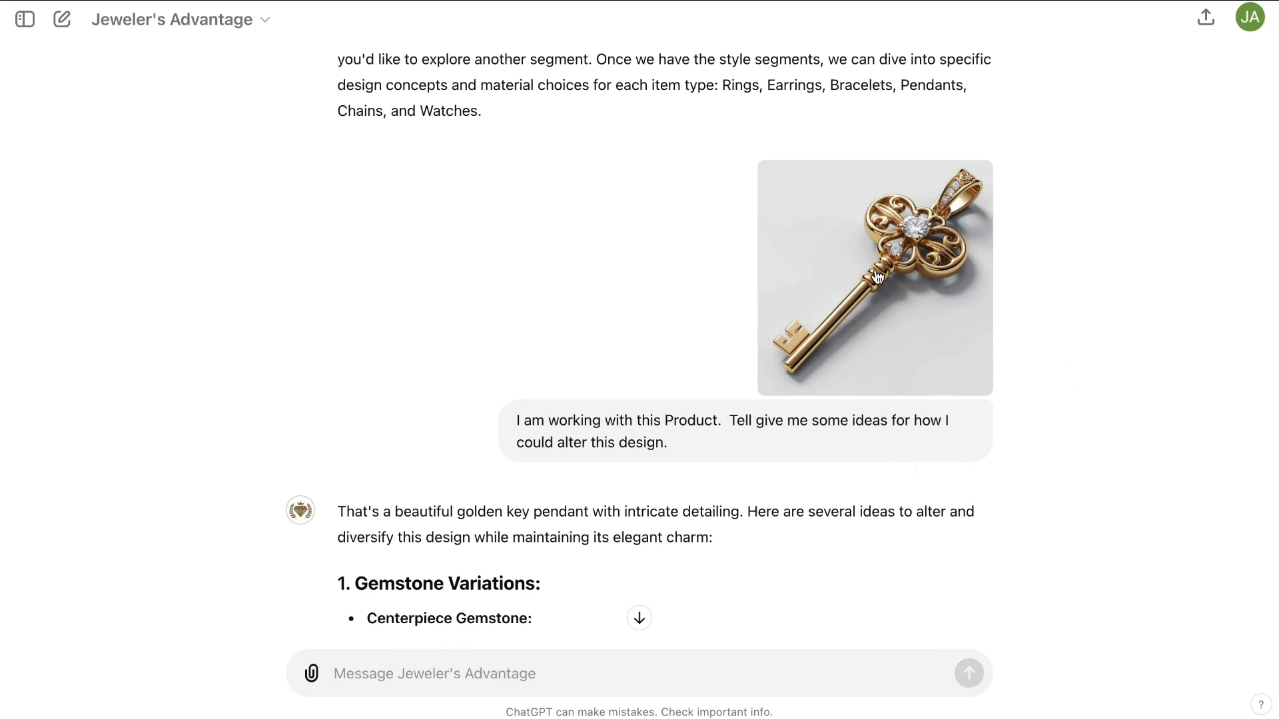
pyautogui.click(869, 299)
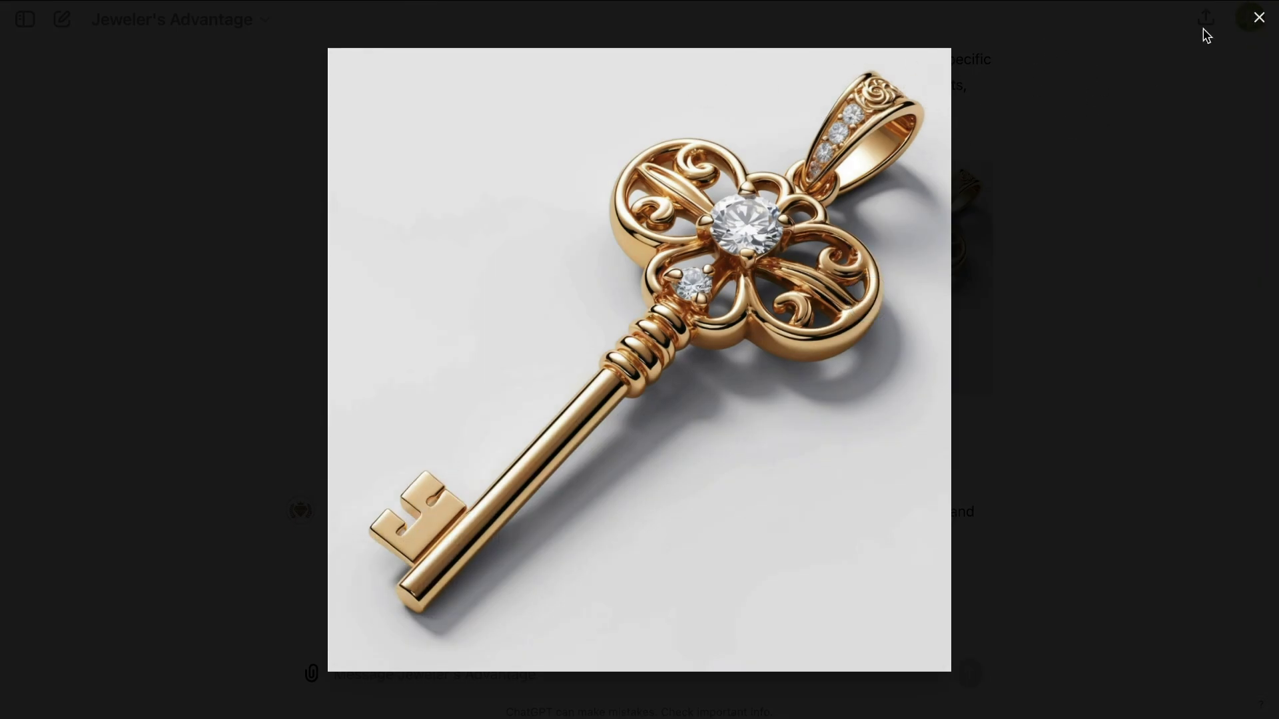
pyautogui.click(1258, 19)
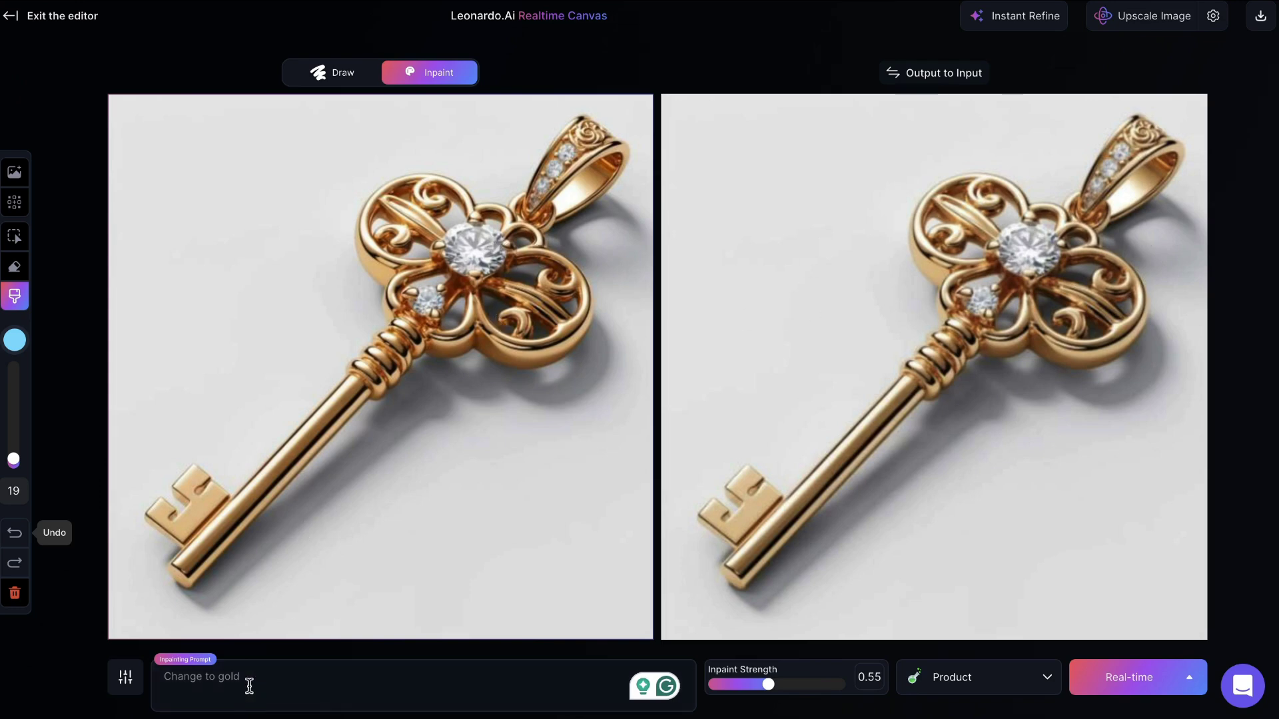
# Step: In Leonardo.Ai Realtime Canvas, replace the inpainting prompt with "Change the centerstone to blue."
pyautogui.moveTo(249, 672); pyautogui.dragTo(125, 674)
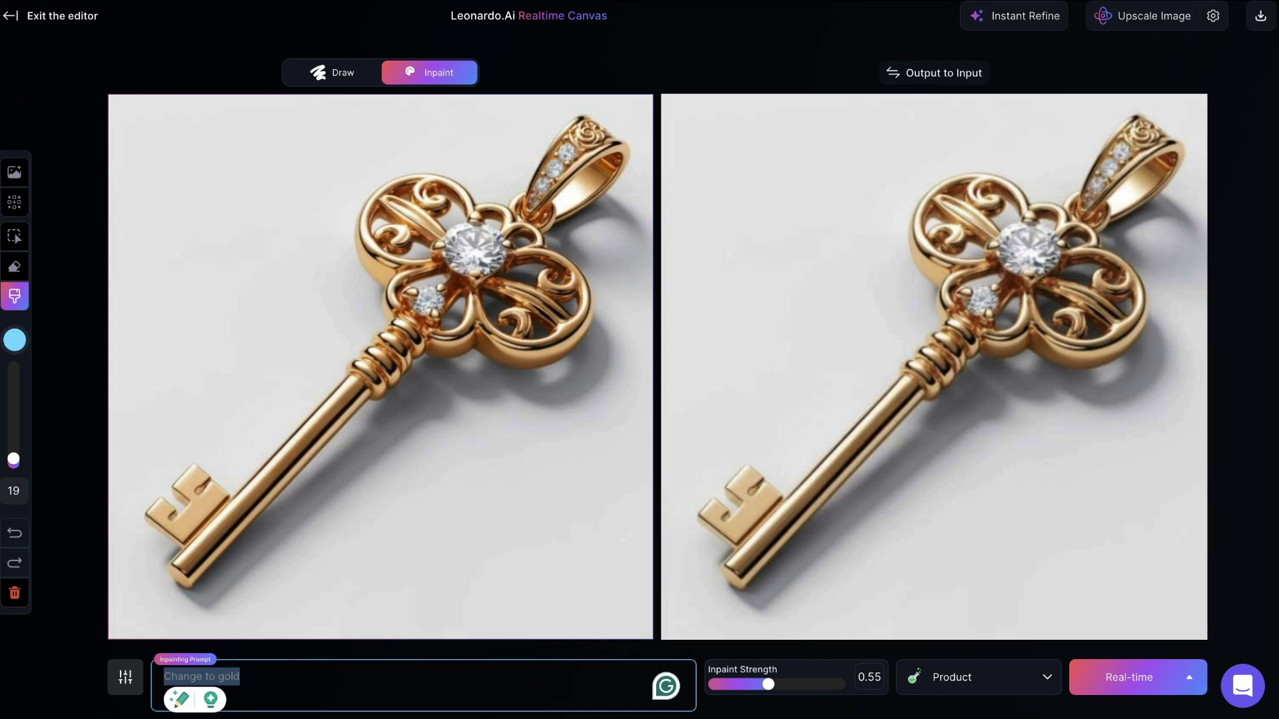
pyautogui.write('Change the cente')
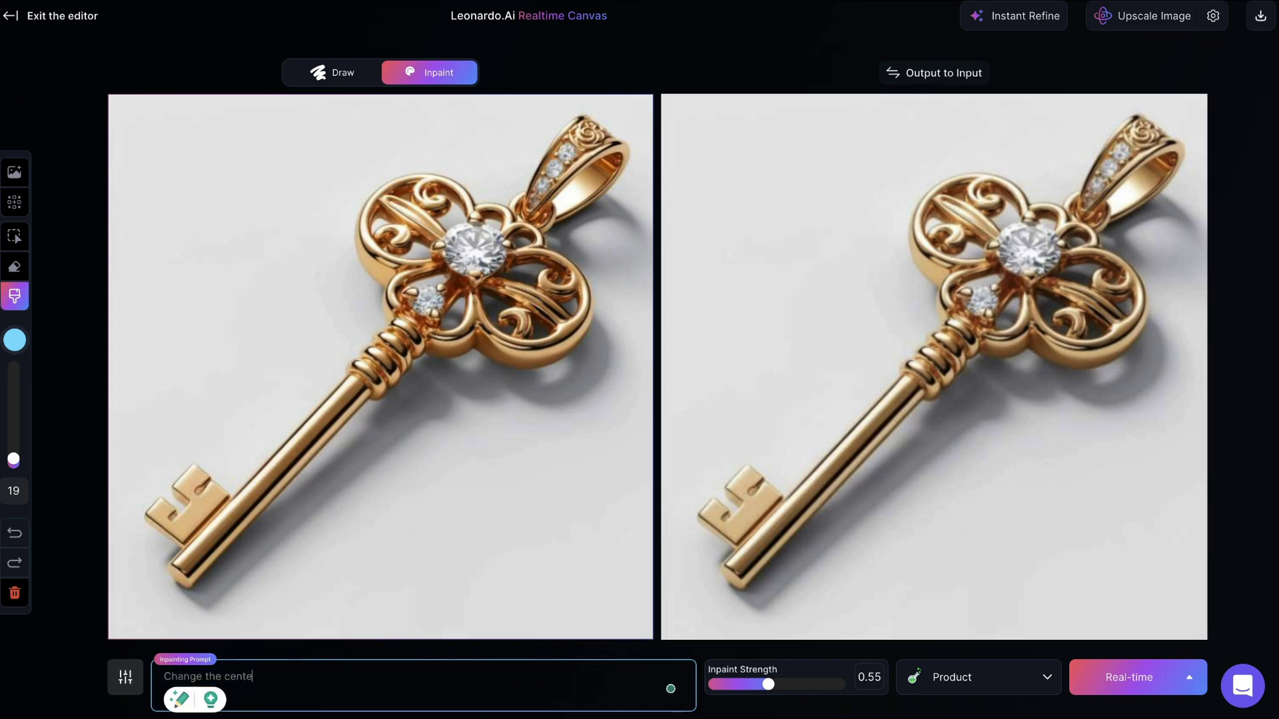
pyautogui.write('rstone to blue.')
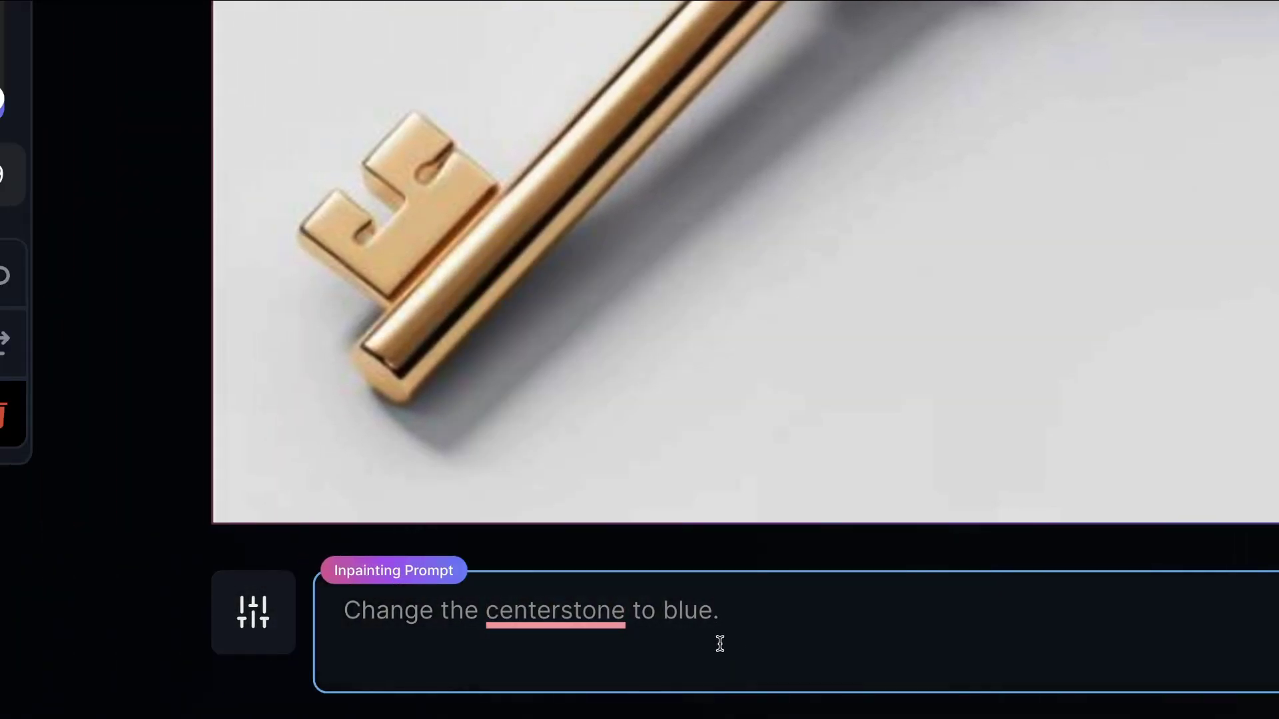
pyautogui.moveTo(588, 616)
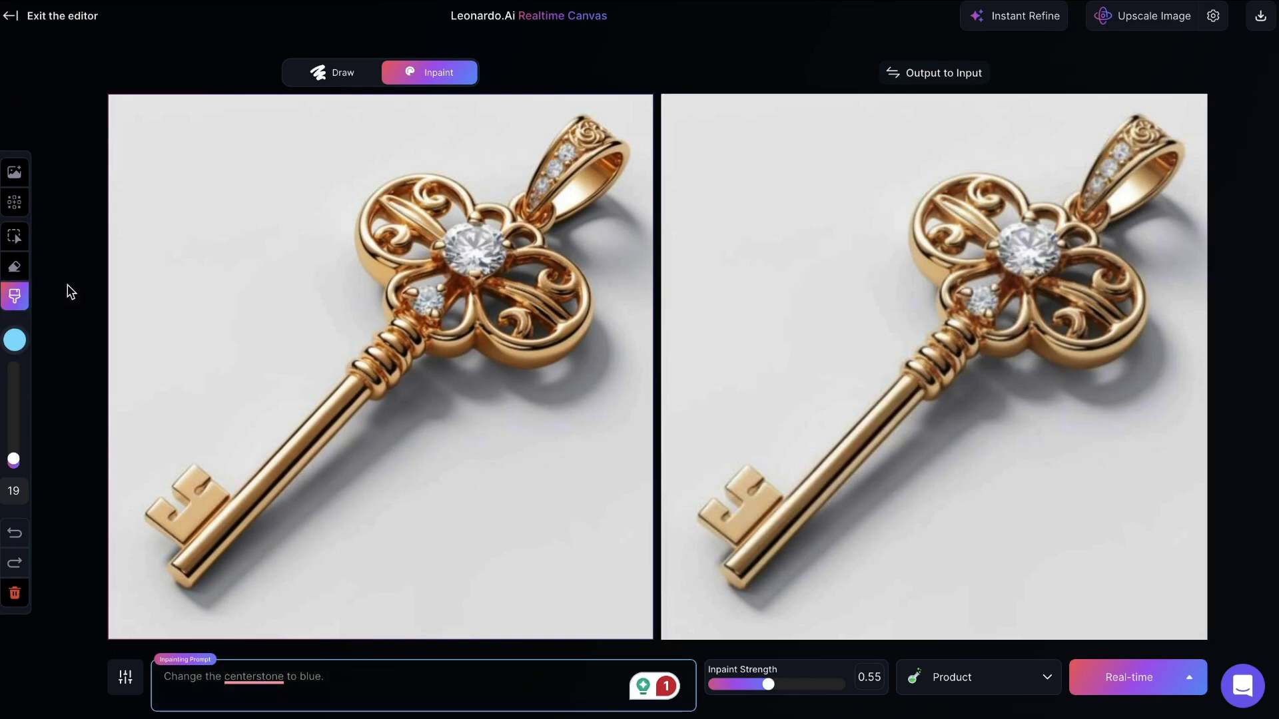
# Step: Set the inpainting brush color to the deep blue #0A2FE9
pyautogui.click(15, 341)
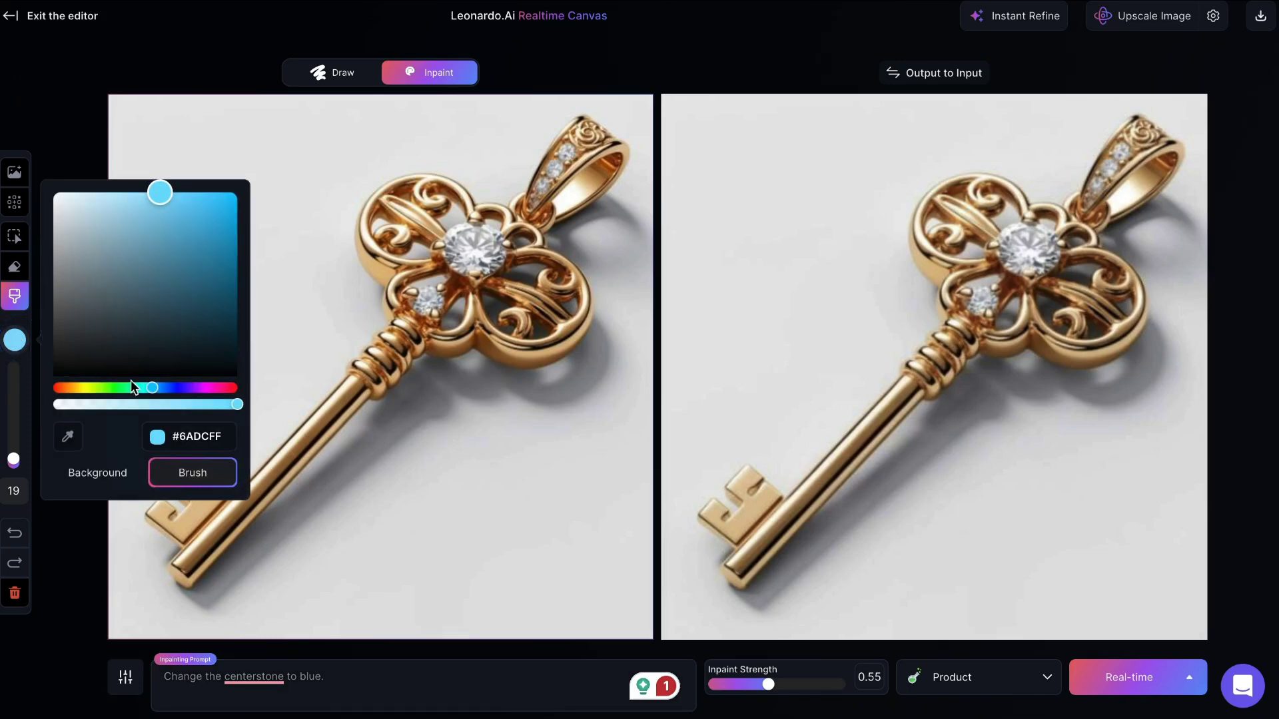
pyautogui.moveTo(152, 389)
pyautogui.mouseDown()
pyautogui.moveTo(183, 391)
pyautogui.moveTo(172, 393)
pyautogui.mouseUp()
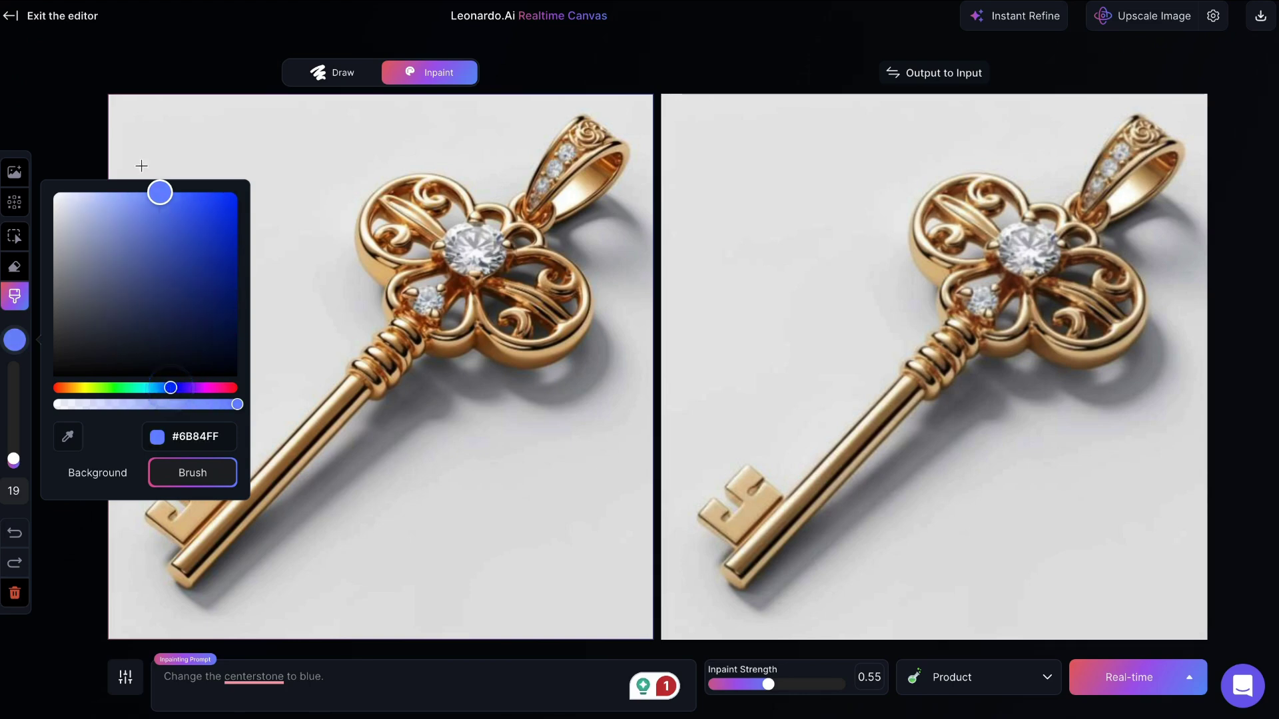
pyautogui.moveTo(160, 193); pyautogui.dragTo(229, 212)
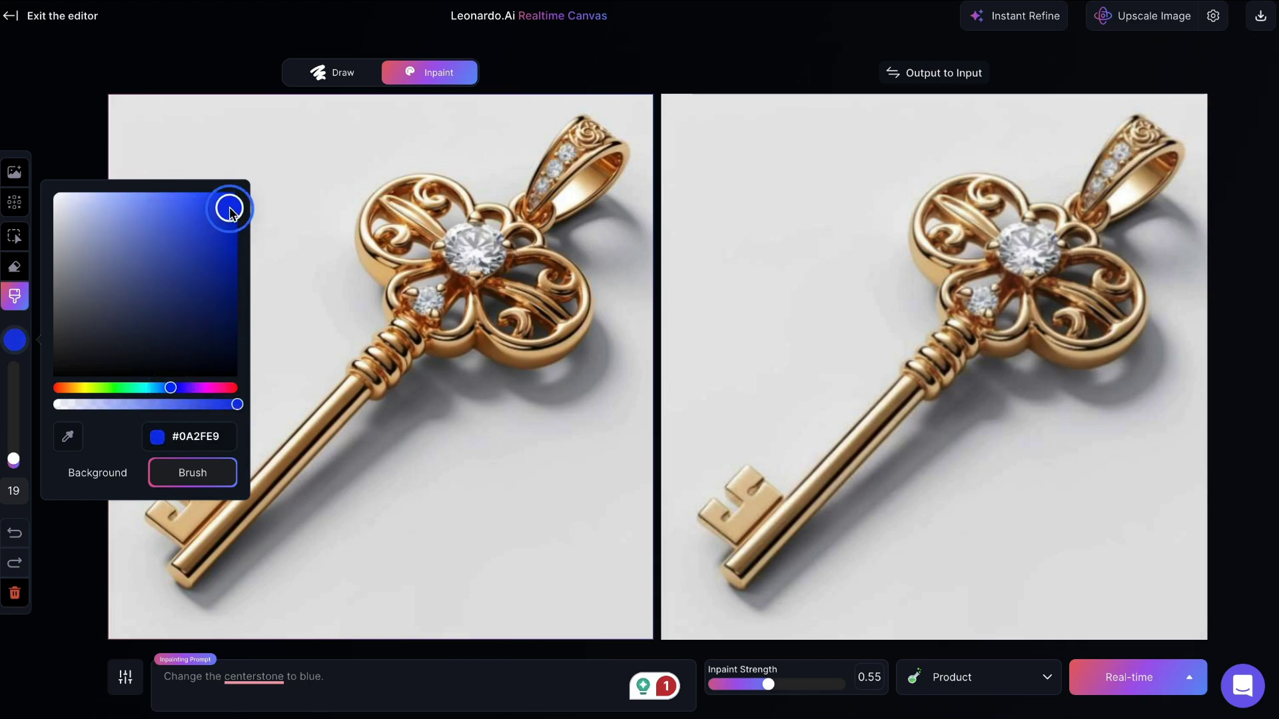
# Step: Append "Gemstone is a blue sapphire." to the inpainting prompt and paint over the key's large central diamond in blue
pyautogui.click(377, 677)
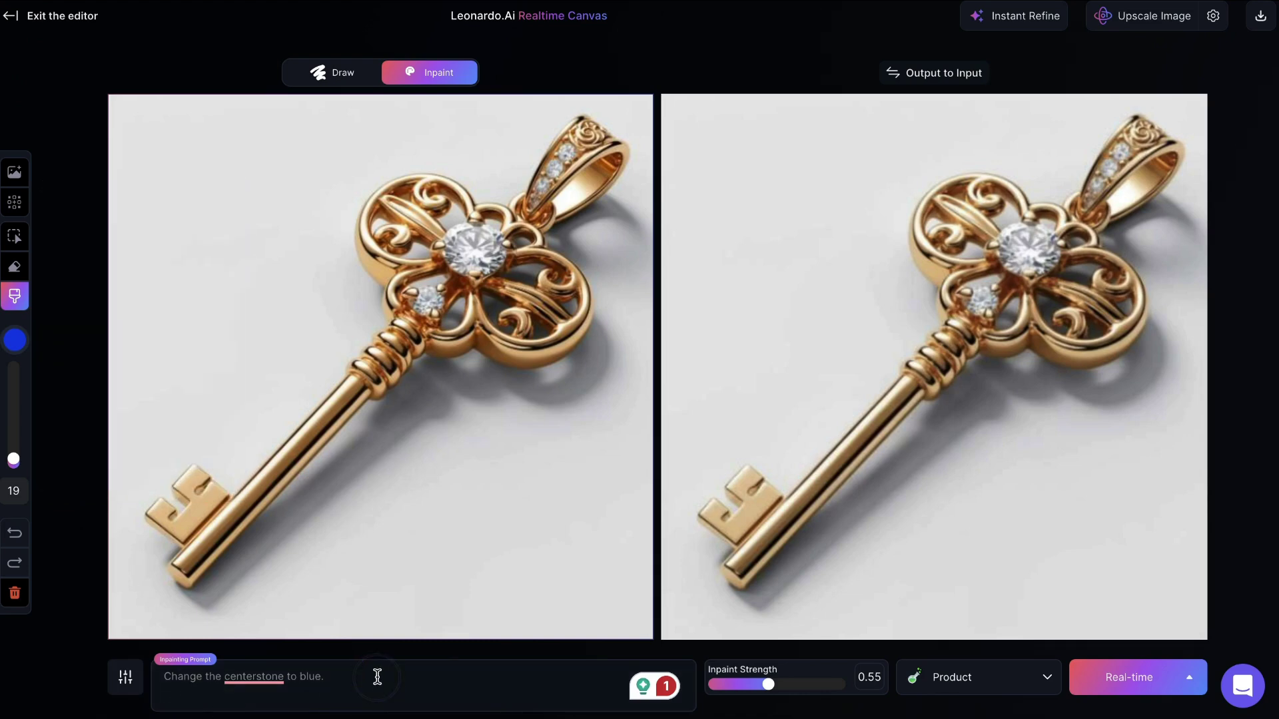
pyautogui.click(337, 676)
pyautogui.write('Gemstone is')
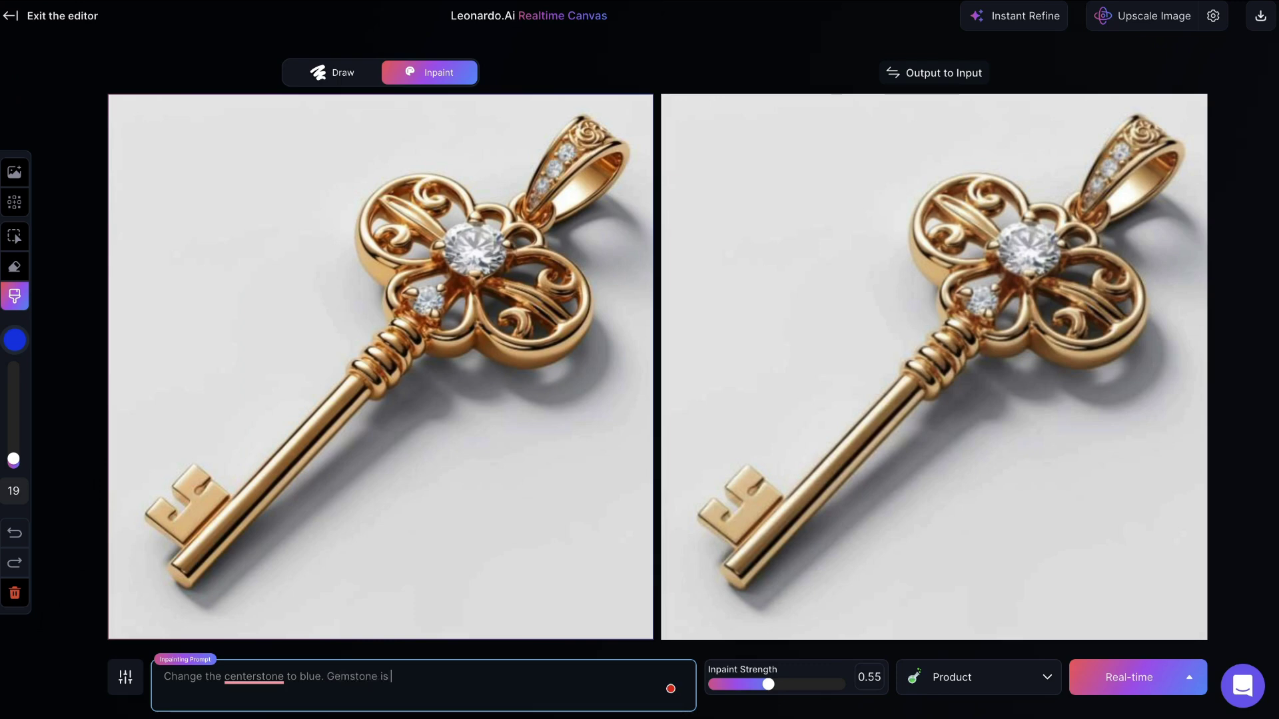
pyautogui.write(' a blue sapphire.')
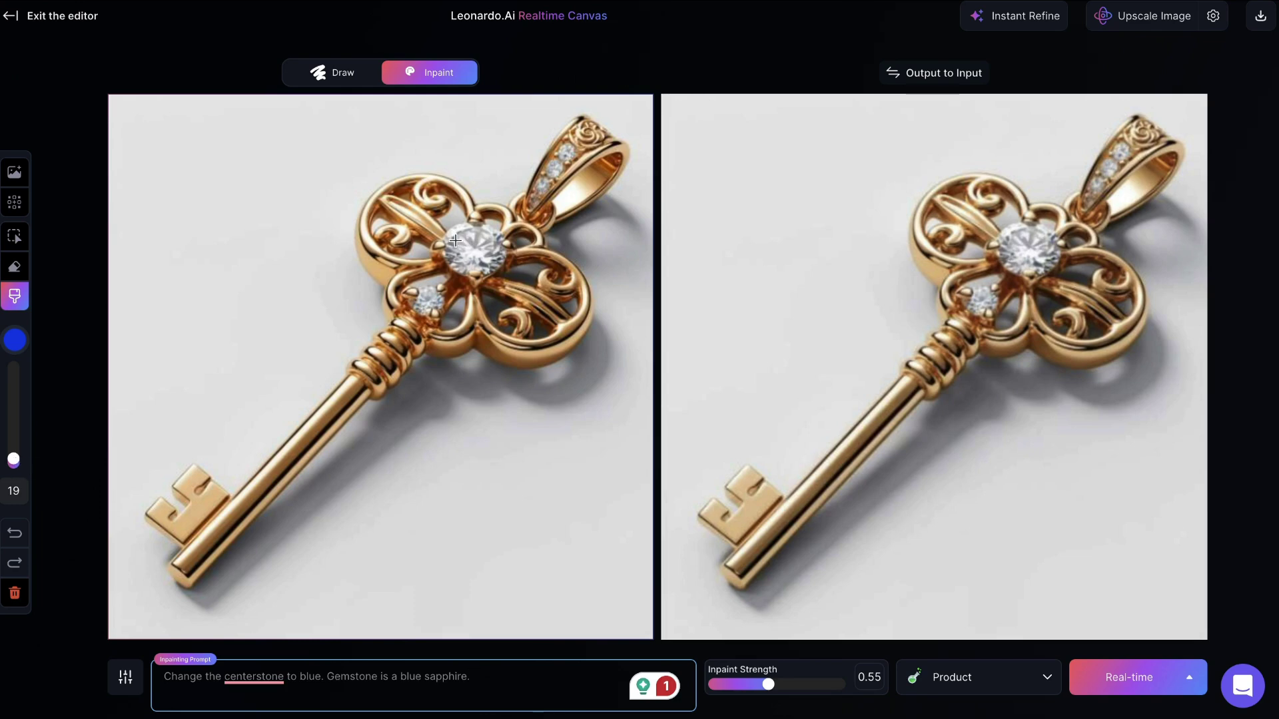
pyautogui.moveTo(455, 240)
pyautogui.mouseDown()
pyautogui.moveTo(480, 233)
pyautogui.moveTo(481, 265)
pyautogui.moveTo(448, 260)
pyautogui.moveTo(457, 234)
pyautogui.moveTo(489, 249)
pyautogui.moveTo(471, 250)
pyautogui.mouseUp()
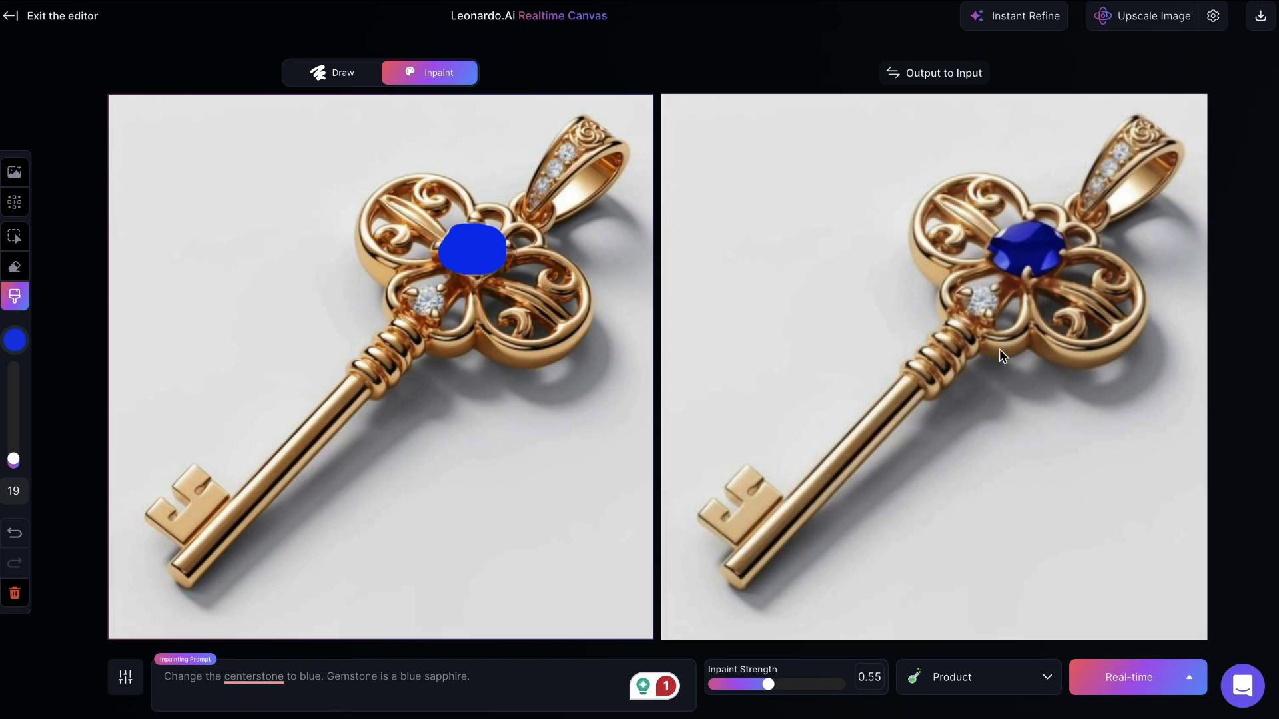
# Step: Sample a brownish gold from the key's shaft as brush color and append "Edit the gold where I paint." to the prompt
pyautogui.click(15, 340)
pyautogui.click(70, 437)
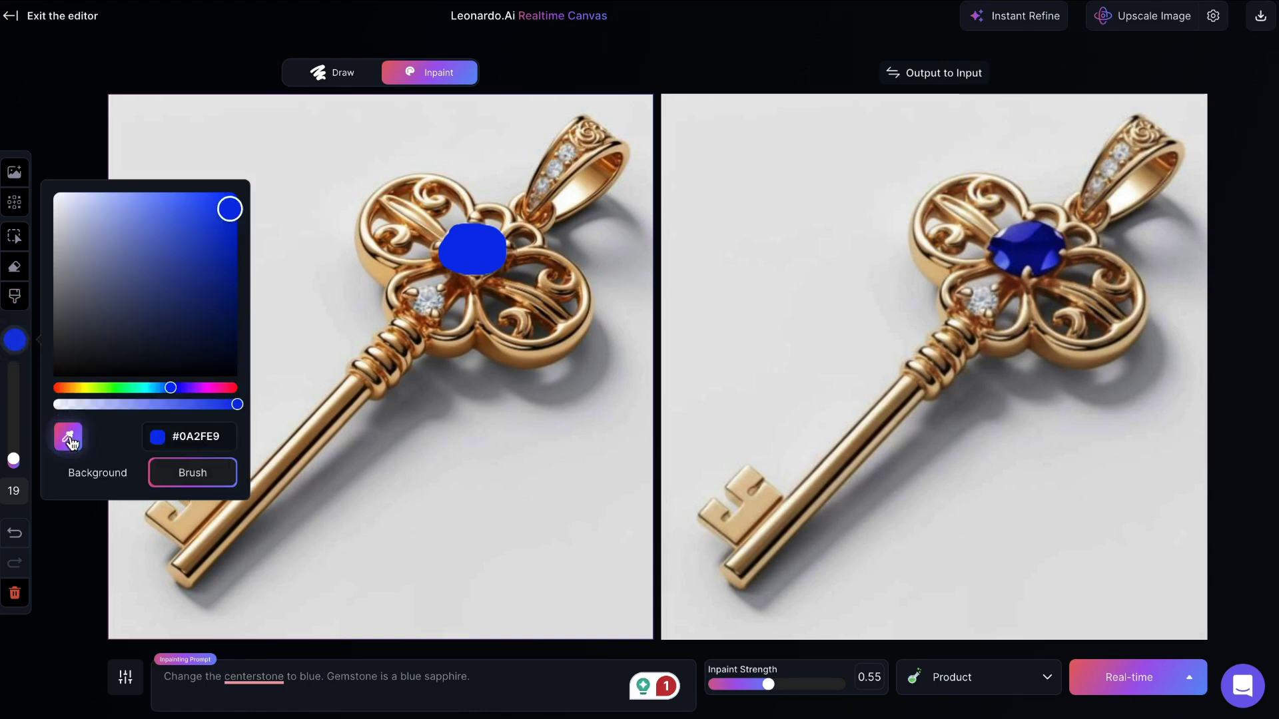
pyautogui.click(346, 394)
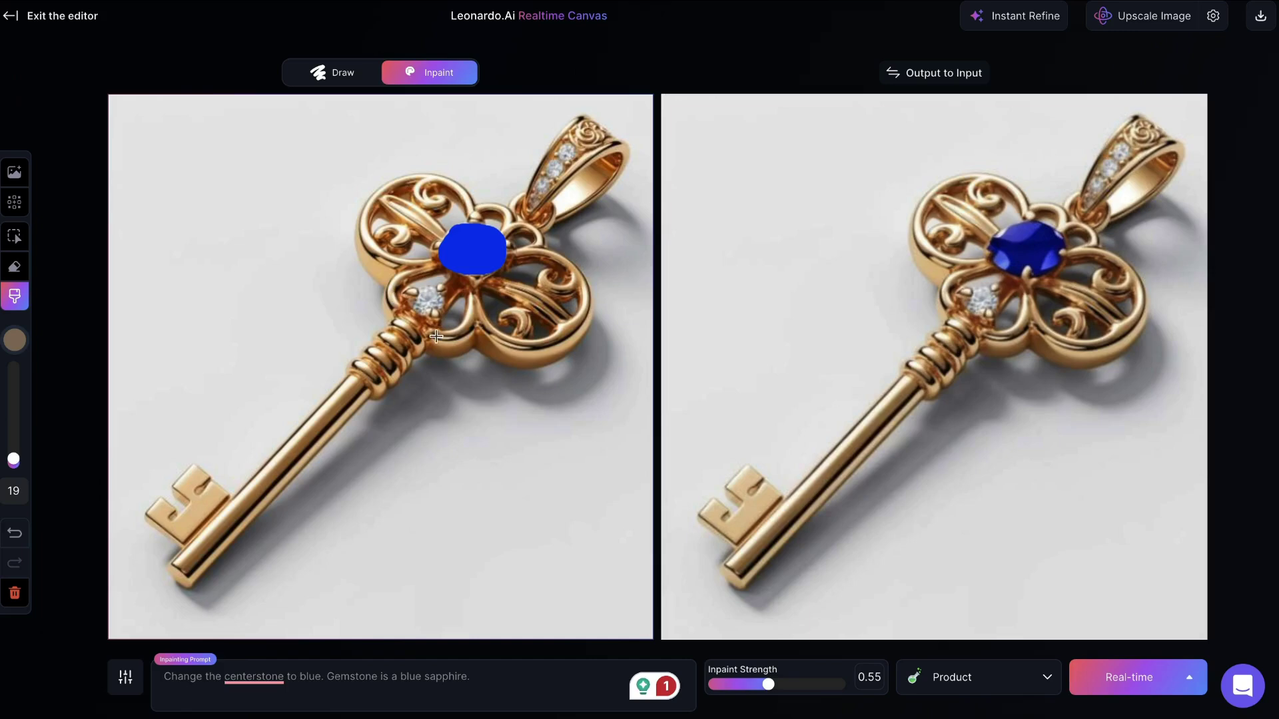
pyautogui.click(525, 678)
pyautogui.write('Edit the gold where I paint.')
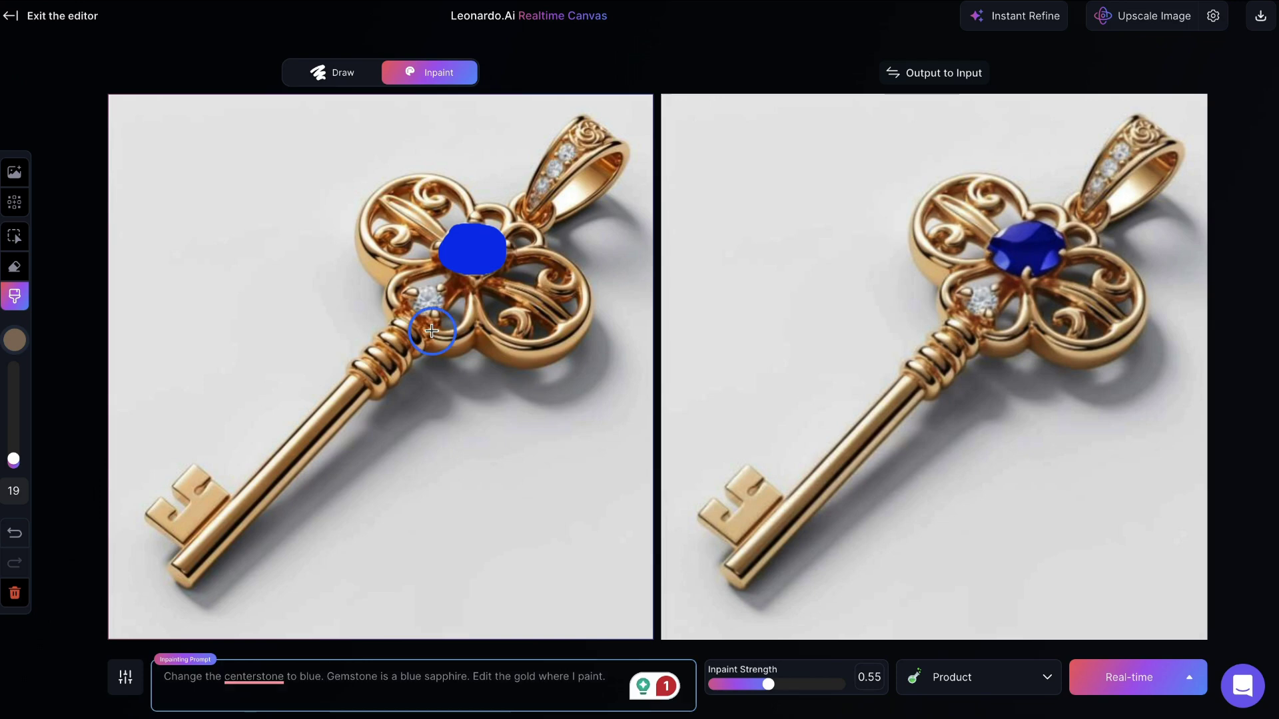
# Step: Paint over the small diamond below the center stone with the sampled brown, undoing the first attempt and repainting it
pyautogui.moveTo(432, 331)
pyautogui.mouseDown()
pyautogui.moveTo(422, 296)
pyautogui.moveTo(399, 293)
pyautogui.moveTo(422, 286)
pyautogui.moveTo(410, 310)
pyautogui.moveTo(426, 333)
pyautogui.mouseUp()
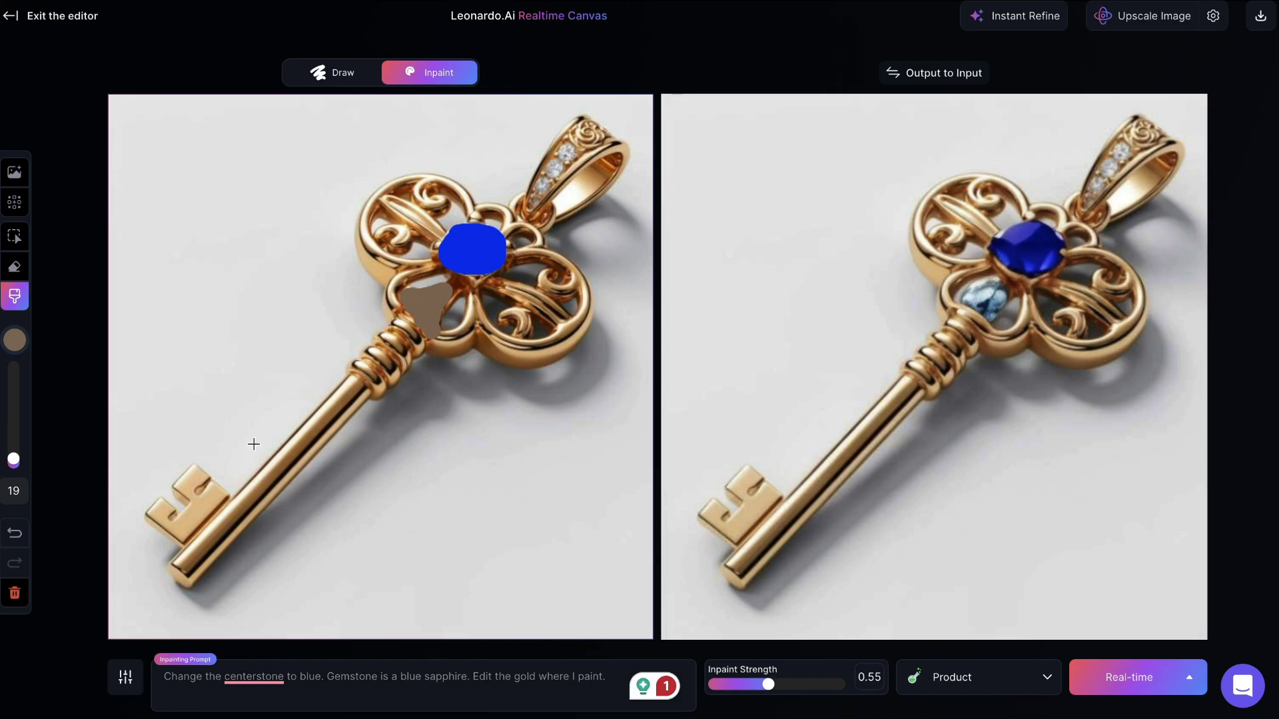
pyautogui.click(14, 533)
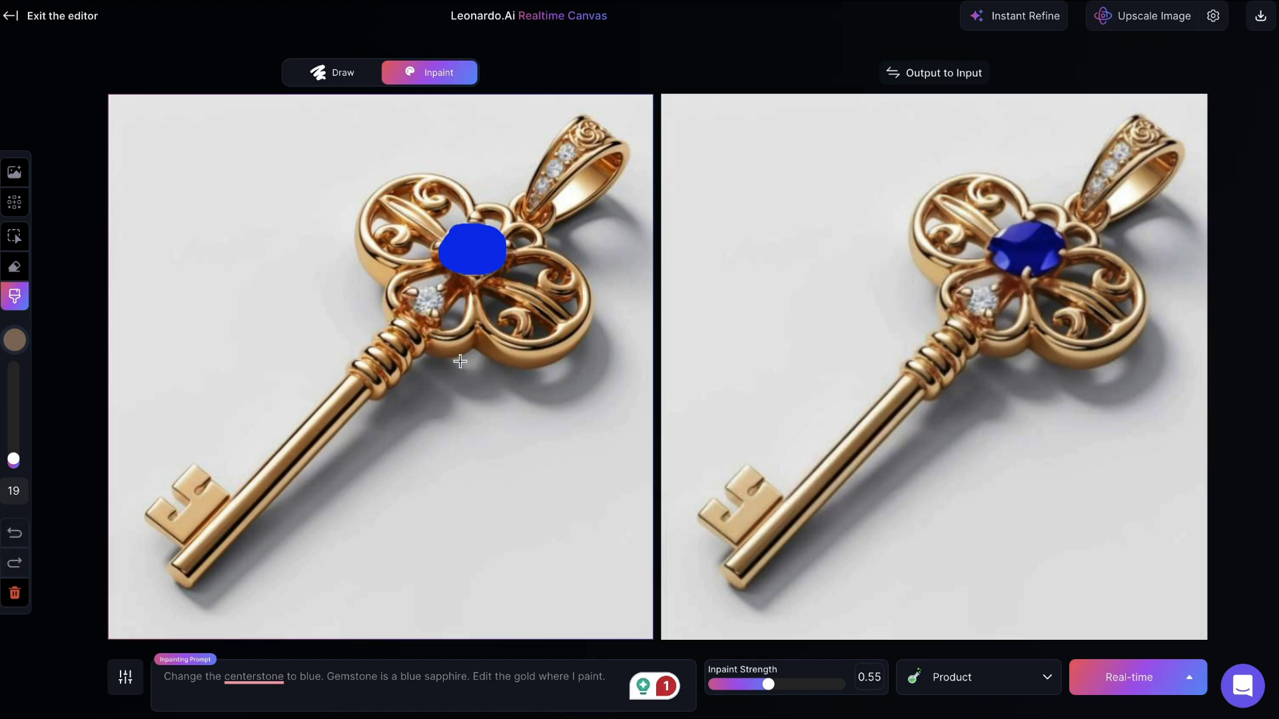
pyautogui.moveTo(430, 332)
pyautogui.mouseDown()
pyautogui.moveTo(413, 309)
pyautogui.moveTo(442, 331)
pyautogui.mouseUp()
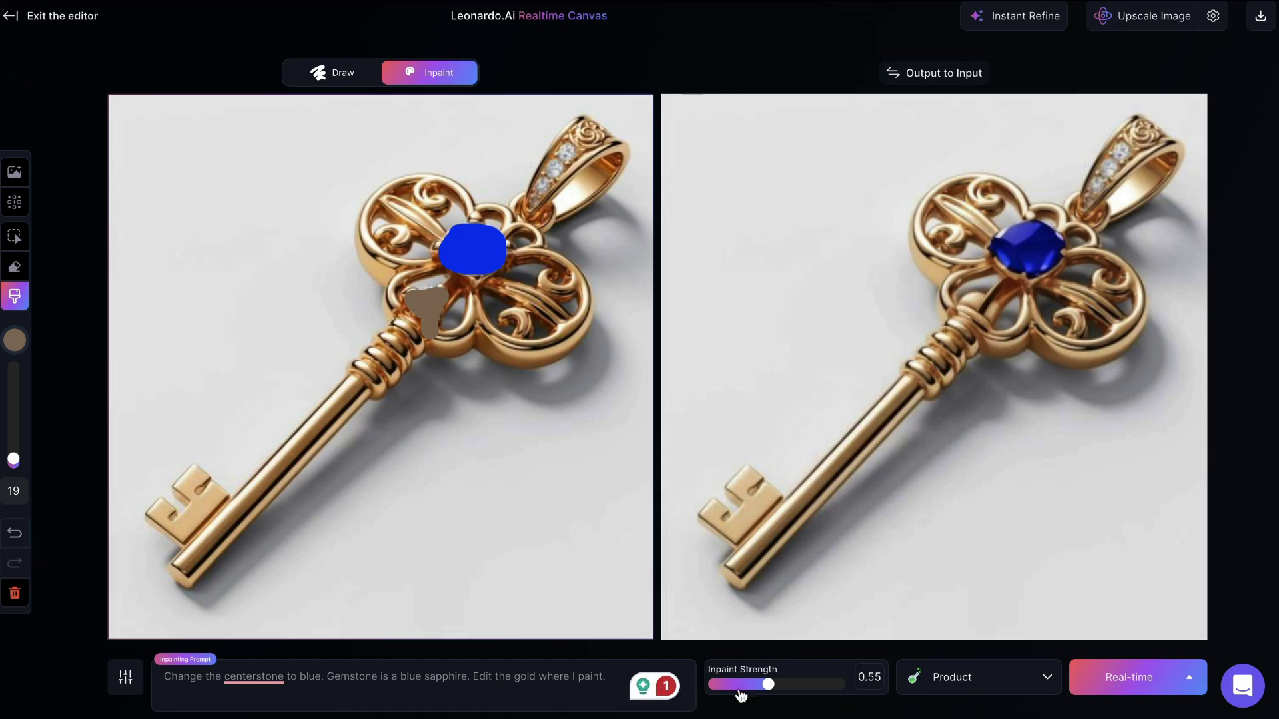
# Step: Set the inpaint strength to 0.83, refine the pendant output with Instant Refine and download the image
pyautogui.moveTo(769, 687); pyautogui.dragTo(817, 687)
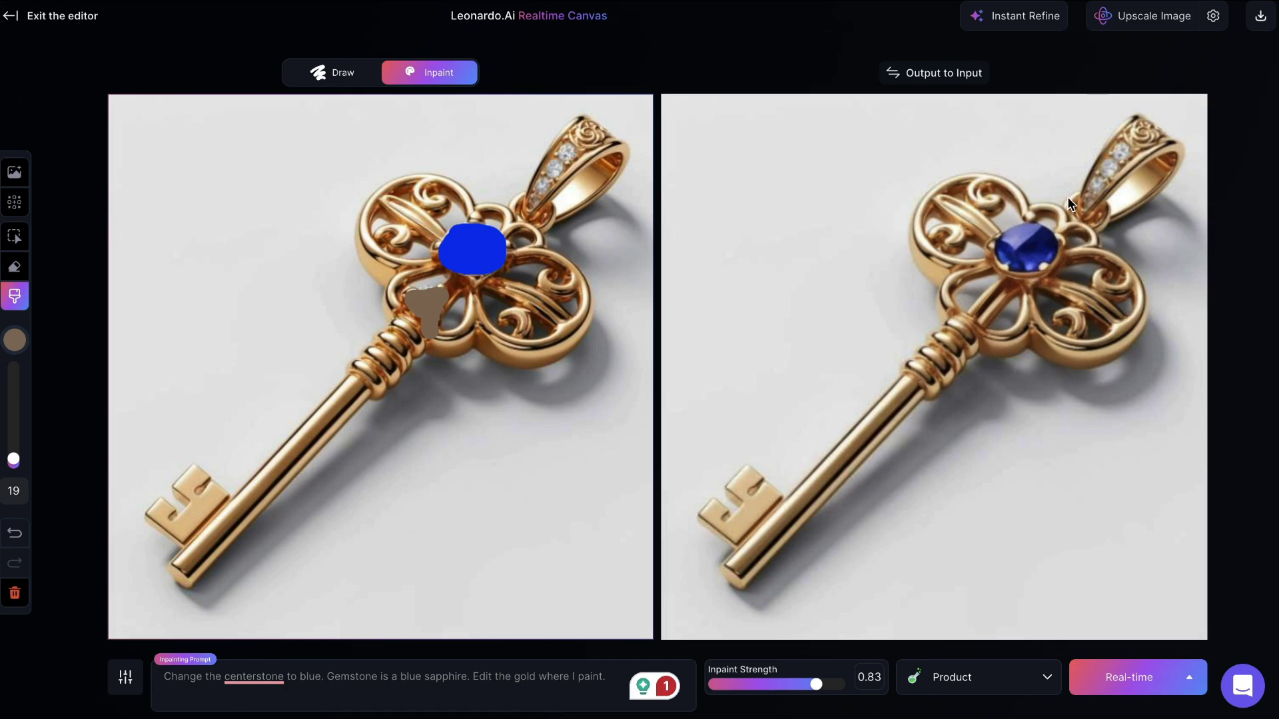
pyautogui.click(1020, 19)
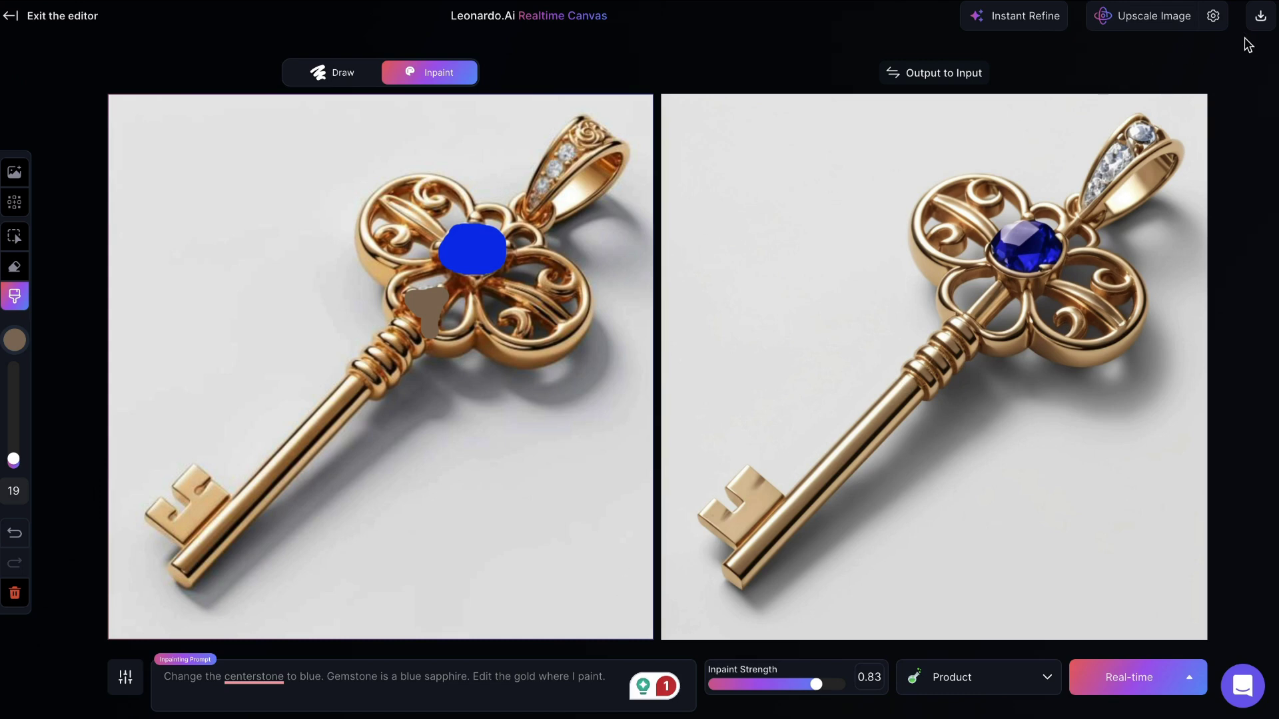
pyautogui.click(1260, 20)
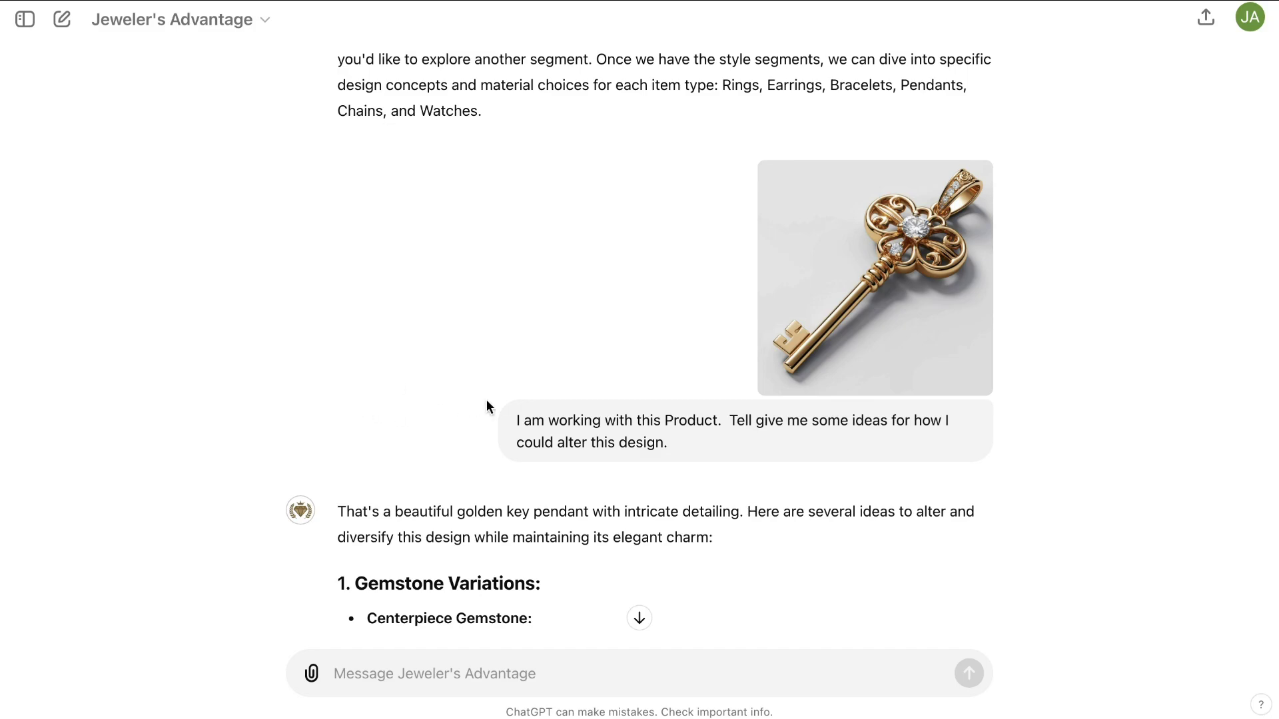
# Step: Switch to the Jeweler's Advantage chat in ChatGPT, attach the edited sapphire pendant image and send "Tell me what you see."
pyautogui.scroll(-20, 497, 405)
pyautogui.scroll(8, 569, 341)
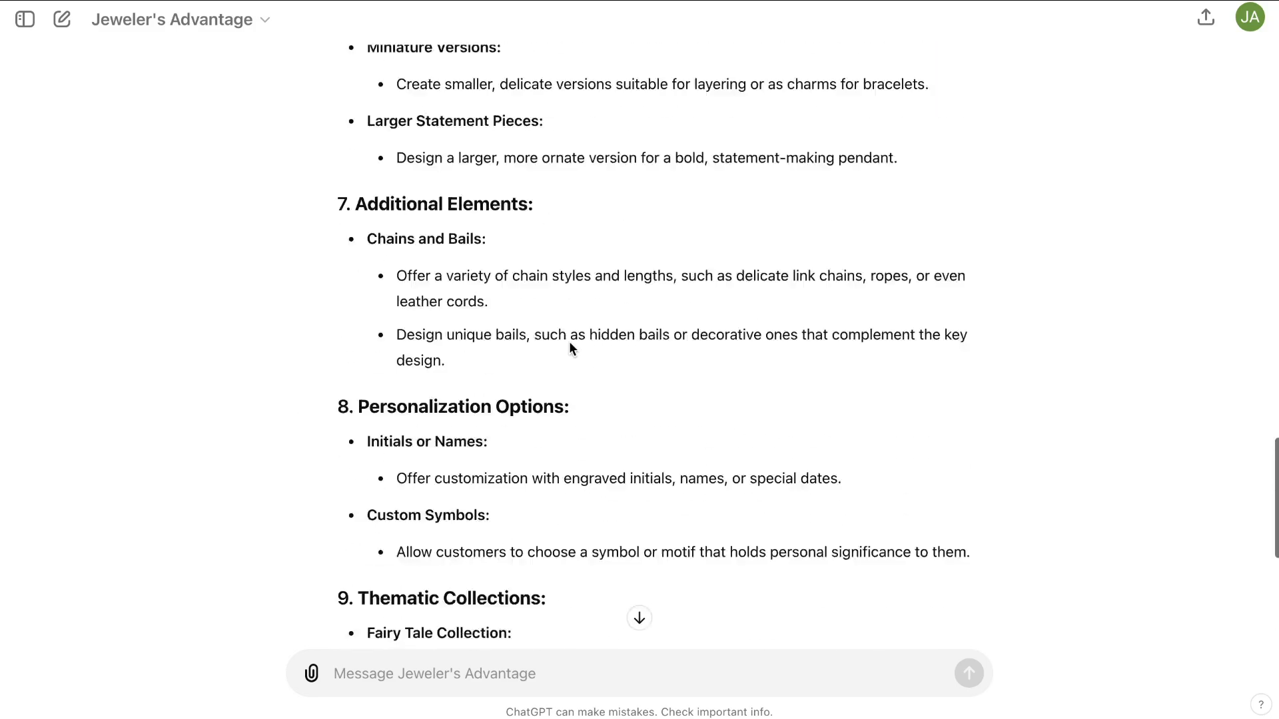
pyautogui.scroll(15, 570, 341)
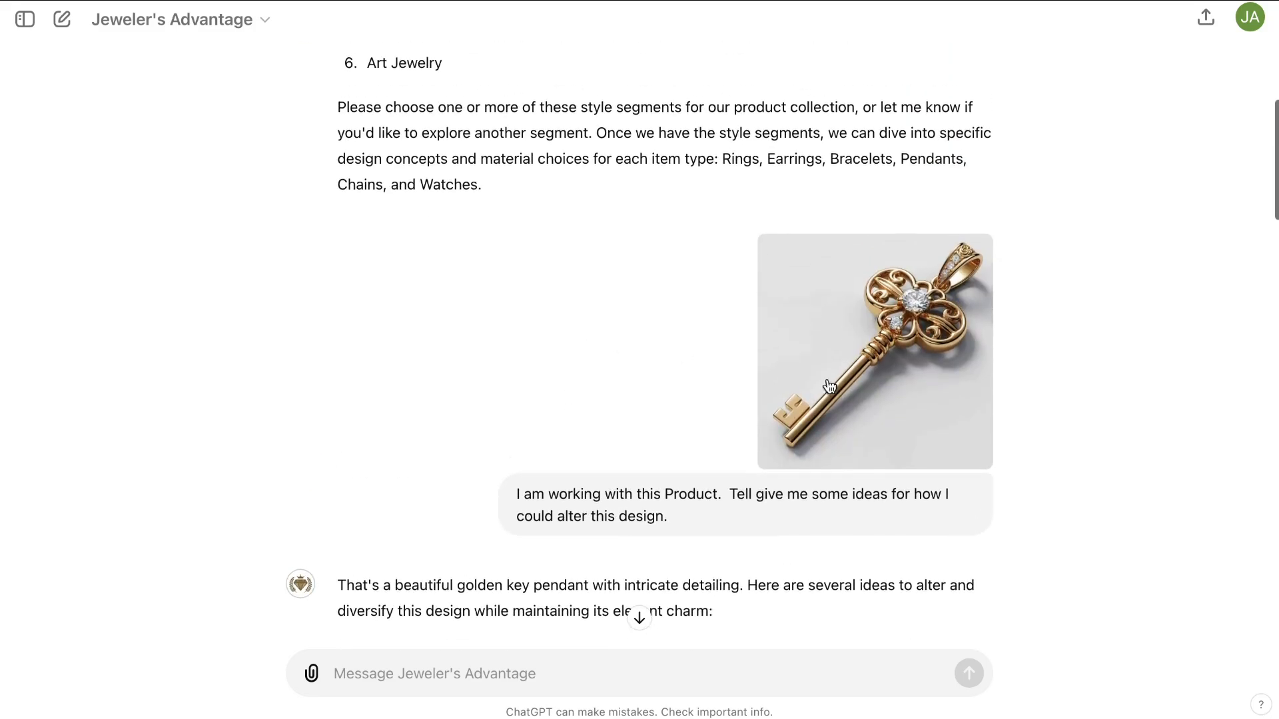
pyautogui.scroll(-20, 551, 422)
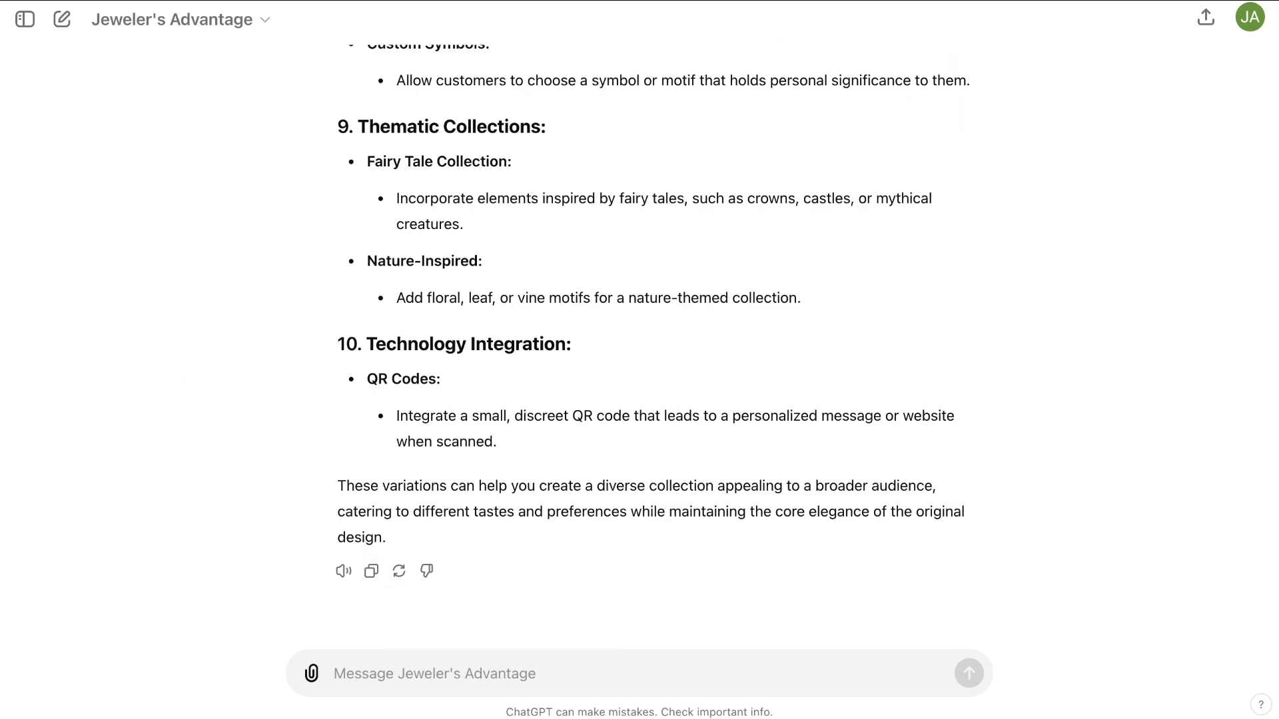
pyautogui.moveTo(4, 353); pyautogui.dragTo(408, 676)
pyautogui.click(398, 672)
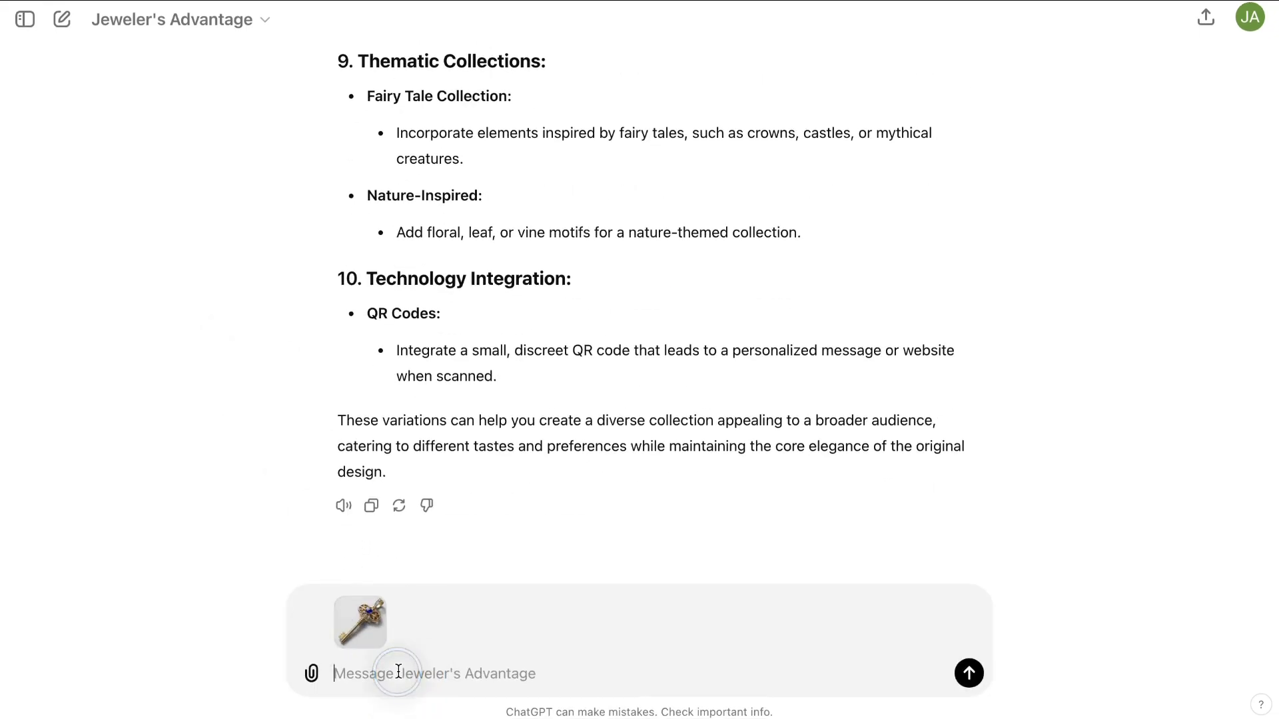
pyautogui.write('Tell')
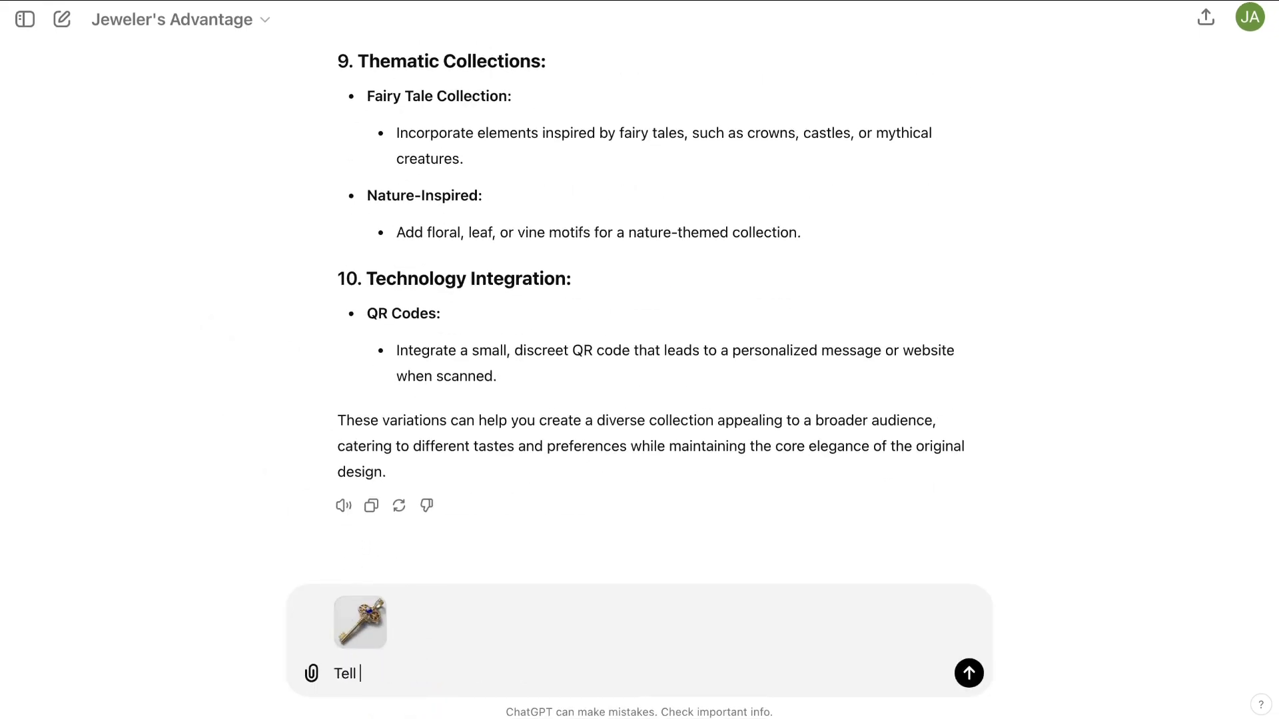
pyautogui.write(' me what you see.')
pyautogui.press('Return')
# Step: Read the chat's description of the edited key pendant and its suggestions for enhancements or variations
pyautogui.scroll(2, 601, 301)
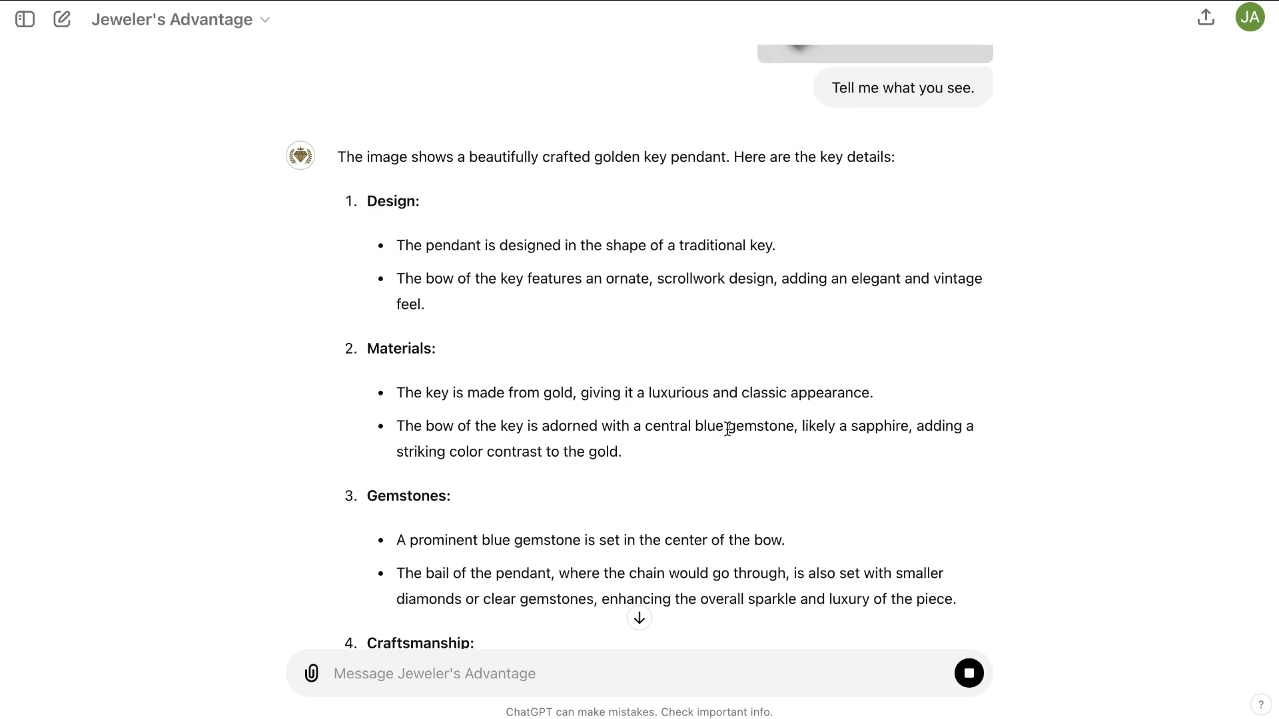
pyautogui.scroll(3, 830, 419)
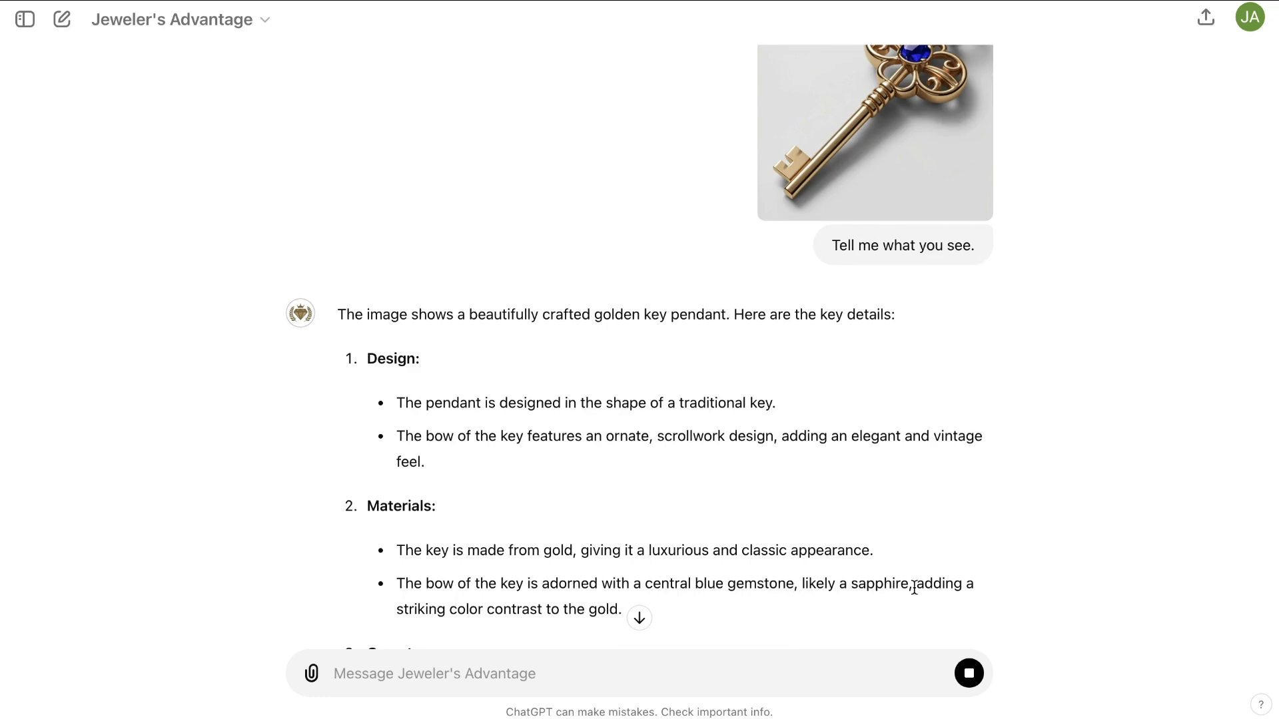
pyautogui.scroll(-1, 599, 586)
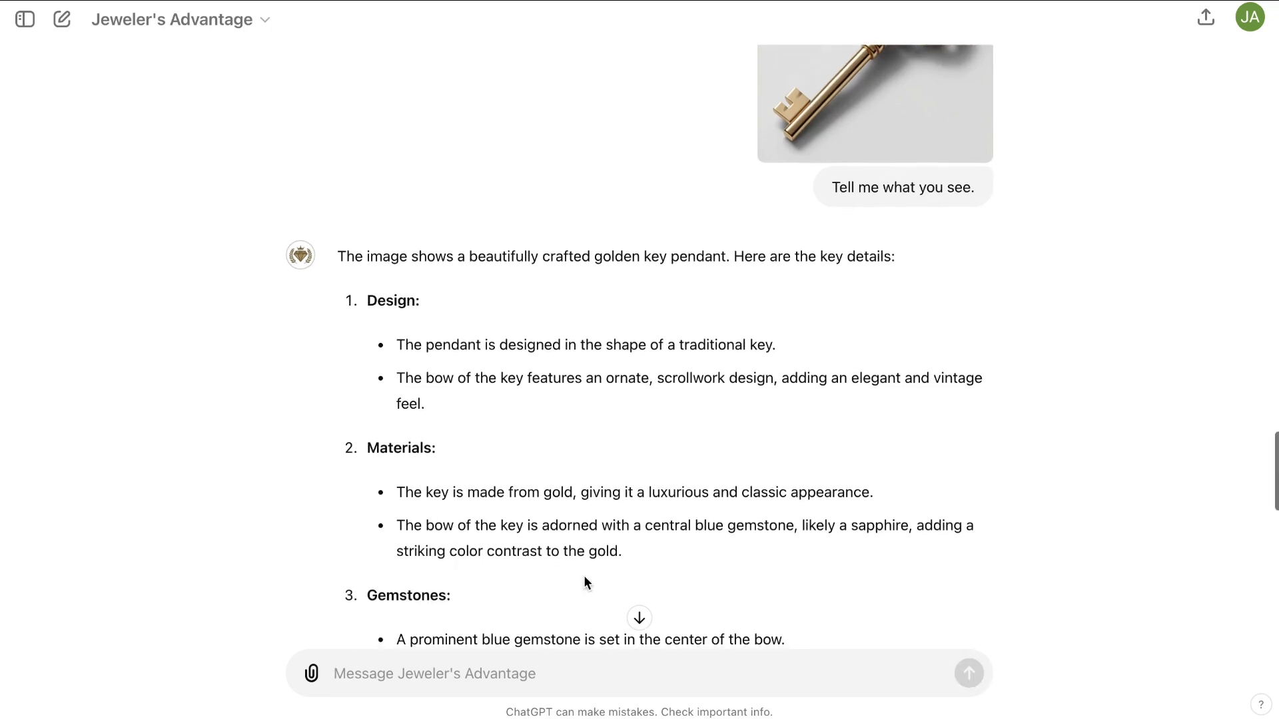
pyautogui.scroll(5, 652, 549)
pyautogui.scroll(-15, 813, 467)
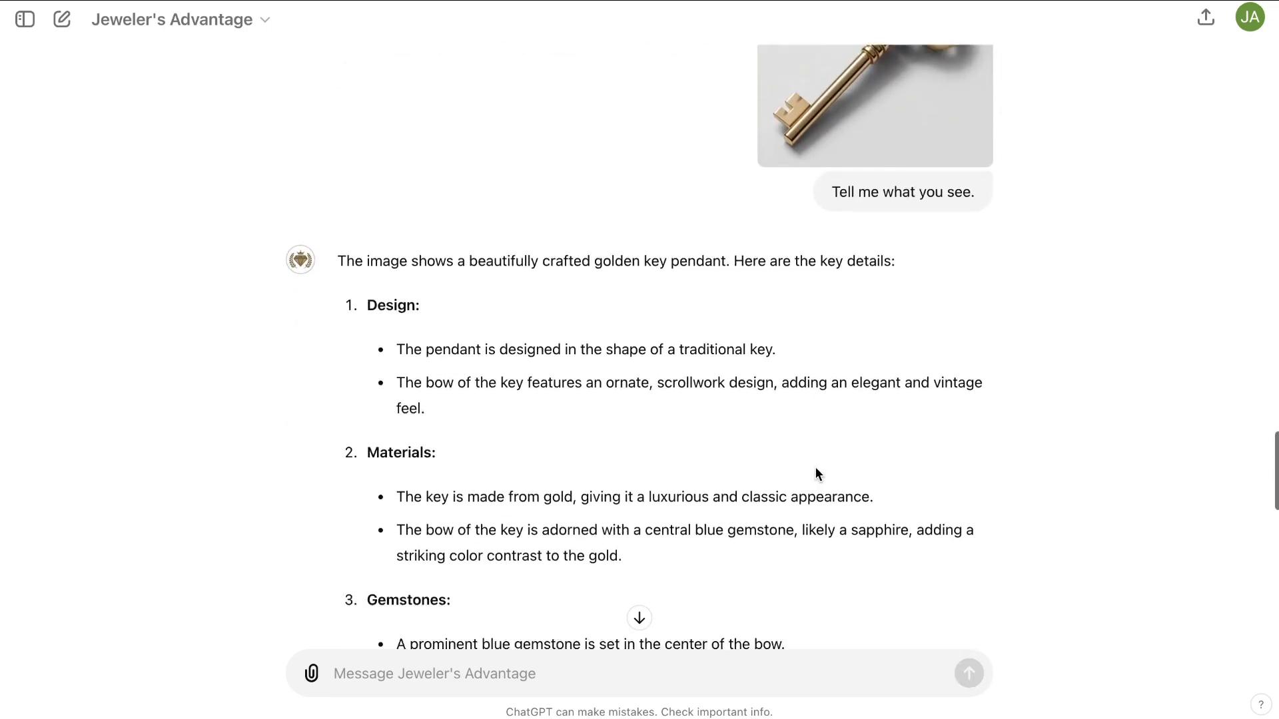
pyautogui.scroll(-1, 797, 459)
pyautogui.scroll(20, 704, 417)
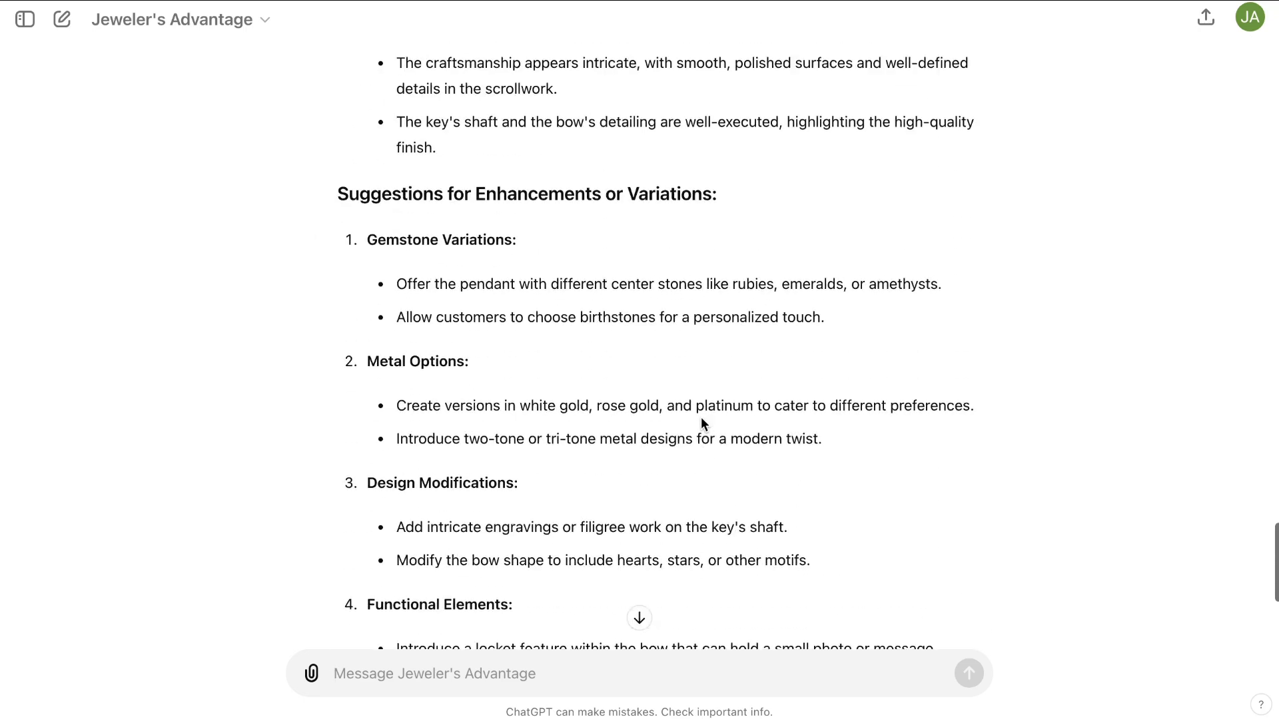
pyautogui.scroll(4, 703, 415)
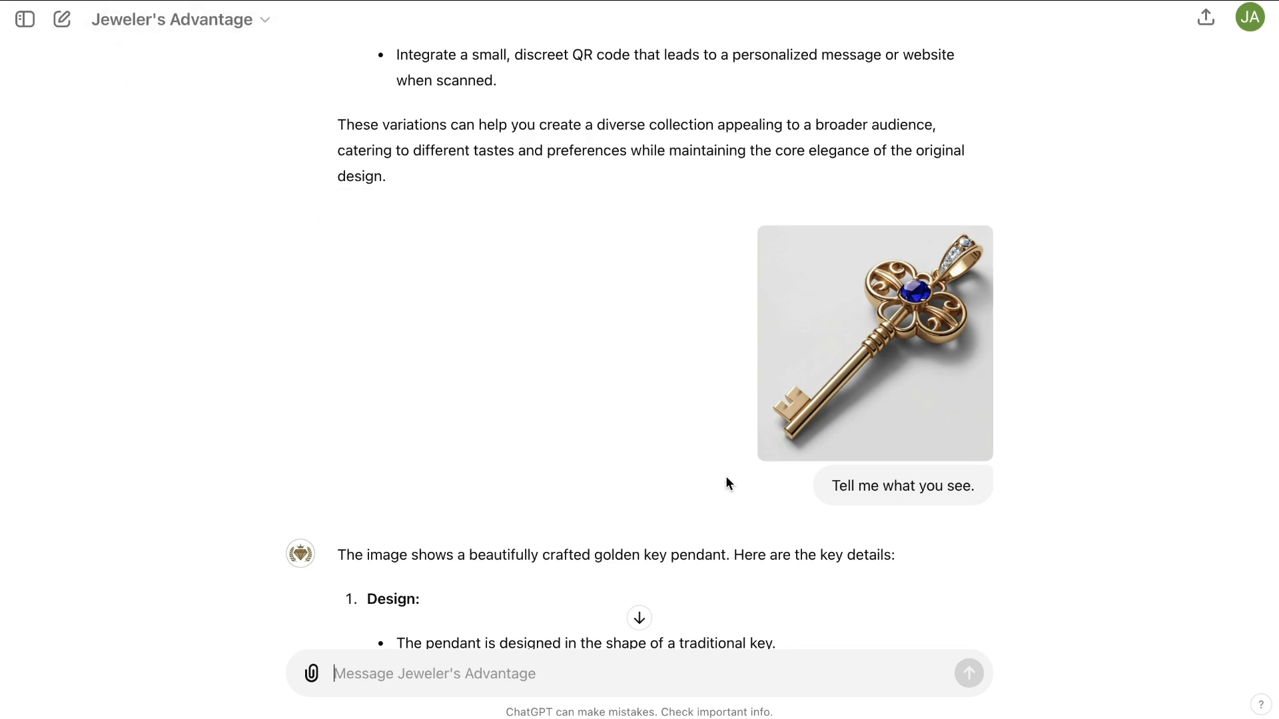
pyautogui.scroll(-20, 795, 431)
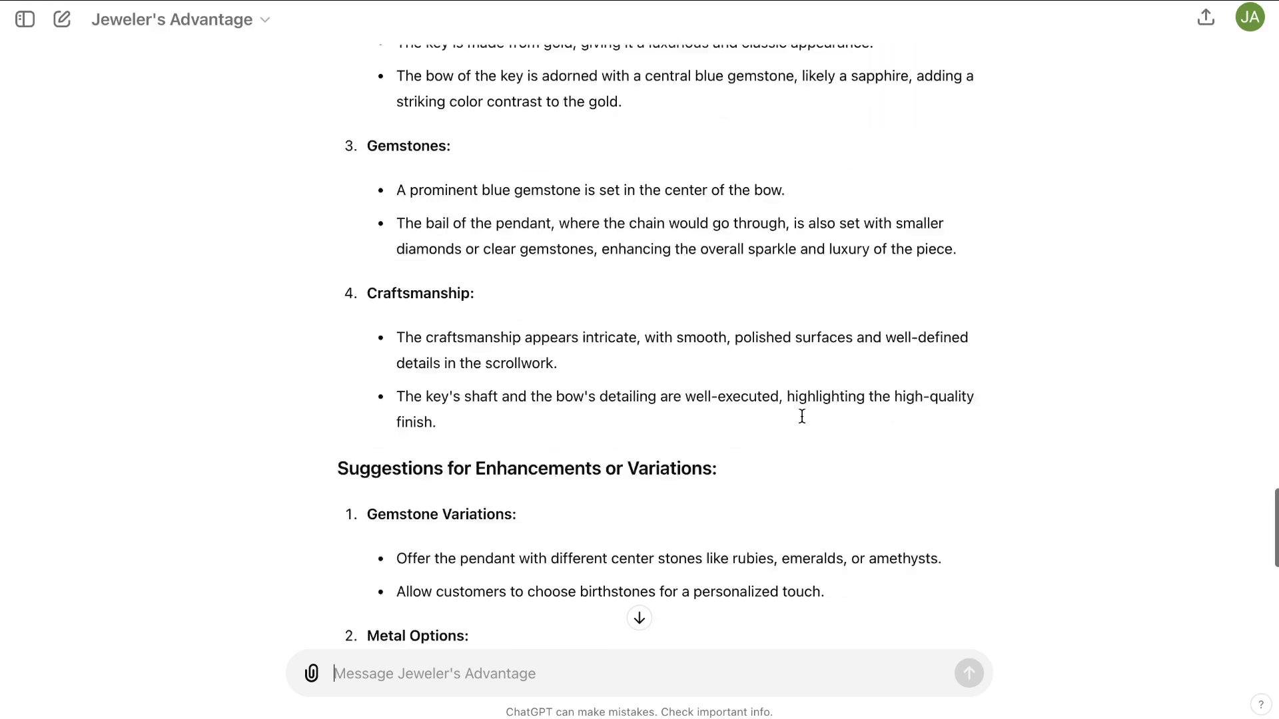
pyautogui.scroll(-4, 801, 415)
pyautogui.scroll(15, 724, 391)
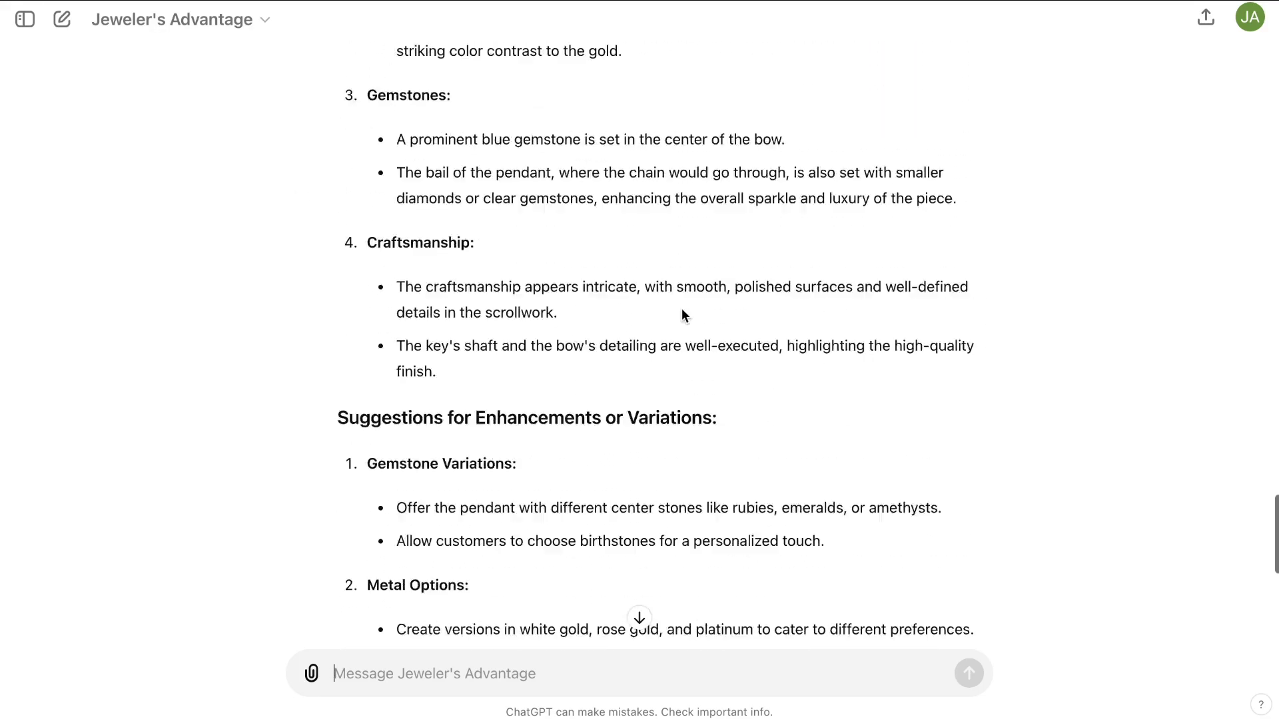
pyautogui.scroll(5, 675, 316)
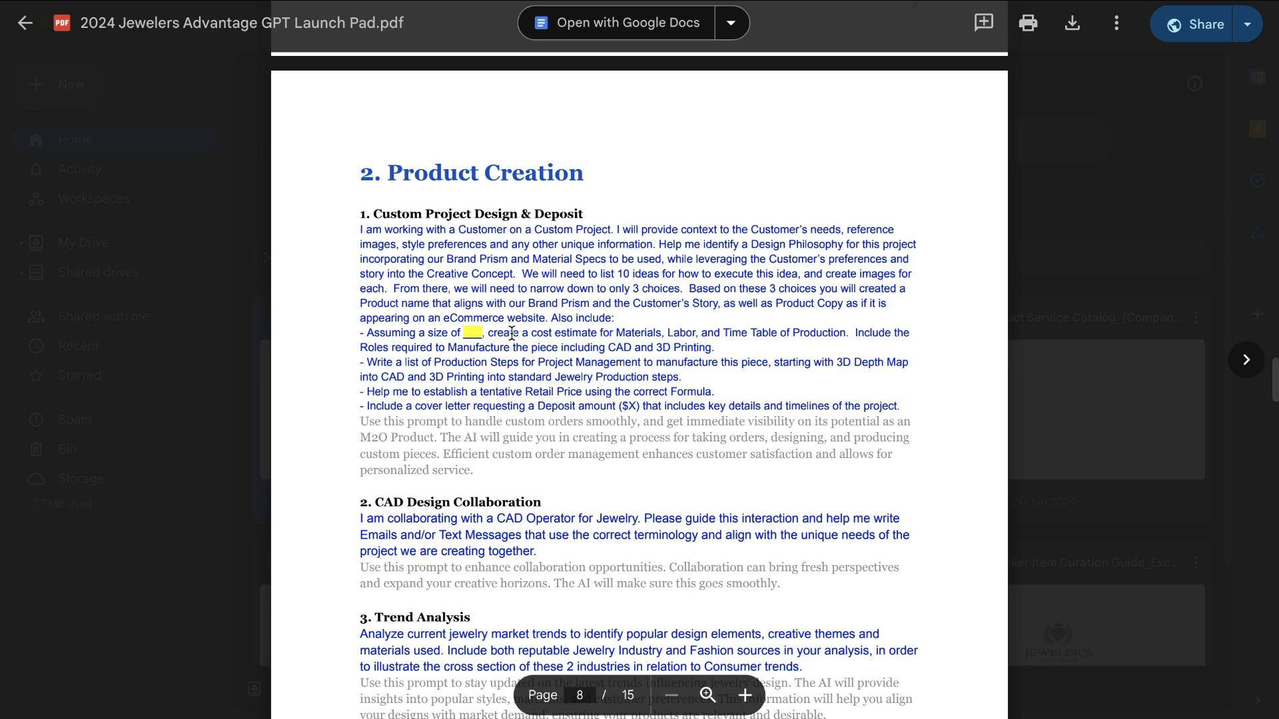
# Step: Copy the CAD Design Collaboration prompt from the 2024 Jewelers Advantage GPT Launch Pad PDF and send it in the Jeweler's Advantage chat
pyautogui.scroll(-1, 512, 333)
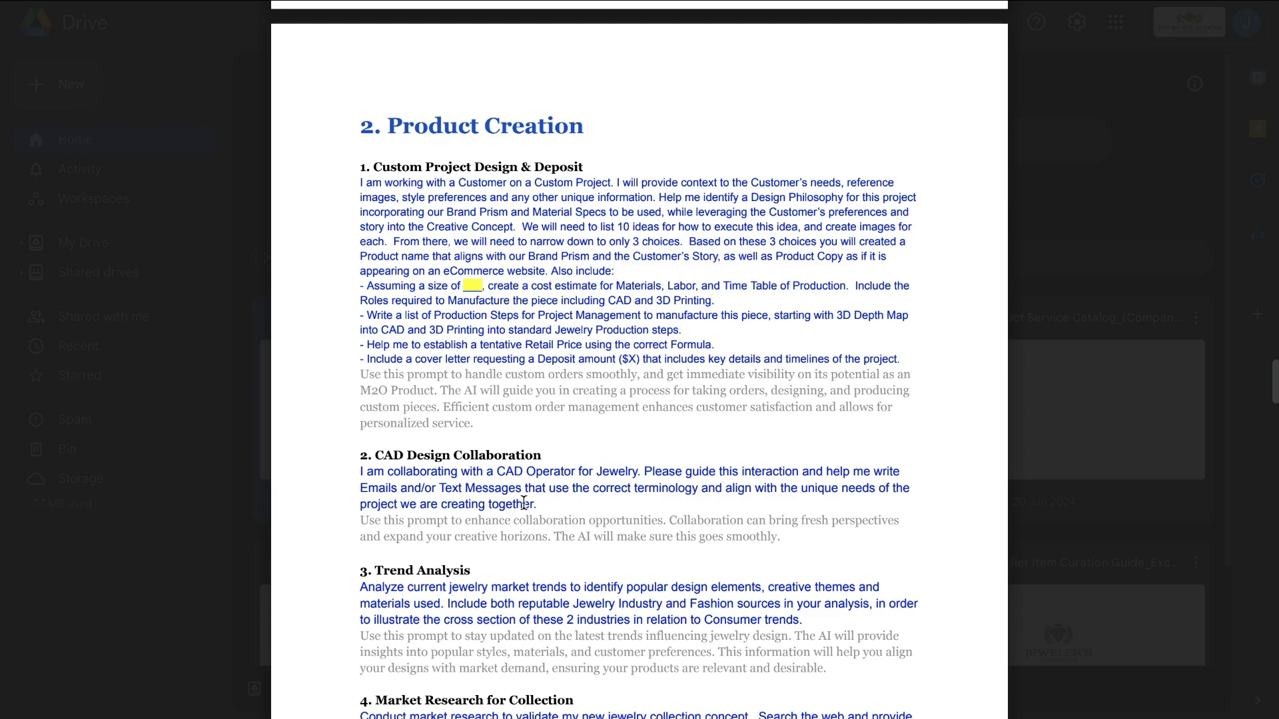
pyautogui.moveTo(538, 506); pyautogui.dragTo(360, 473)
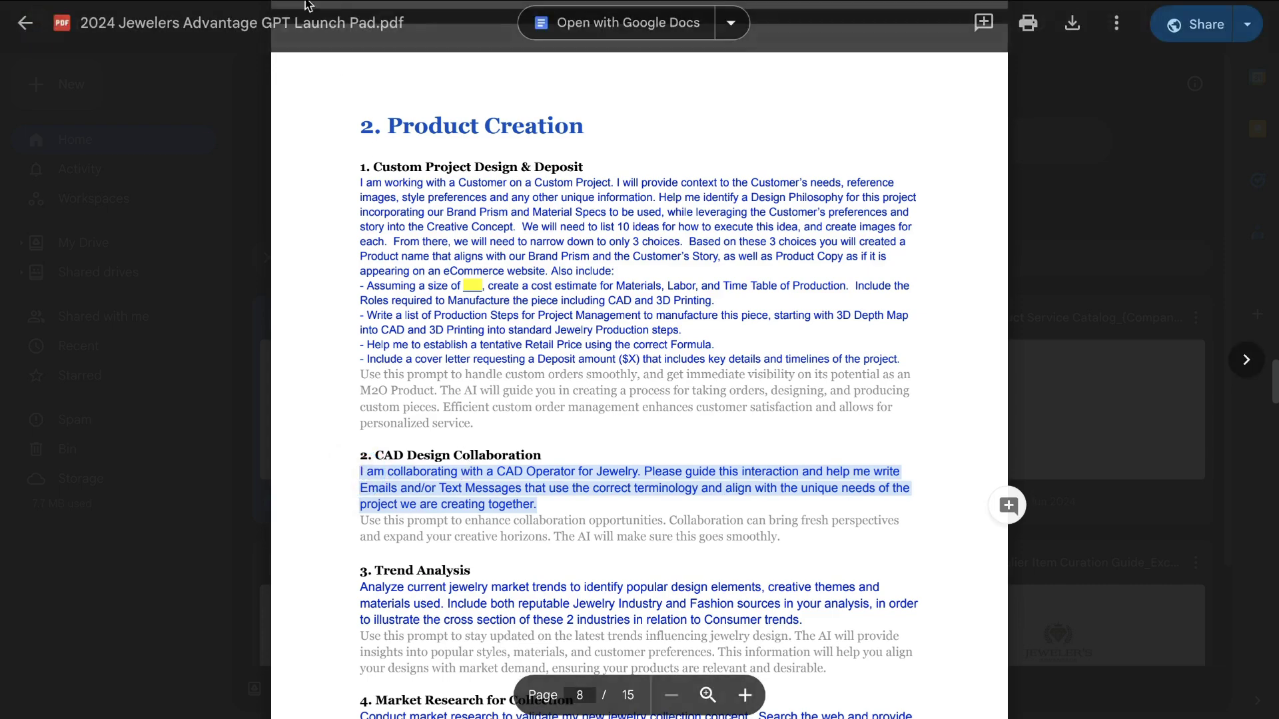
pyautogui.press('super+Tab')
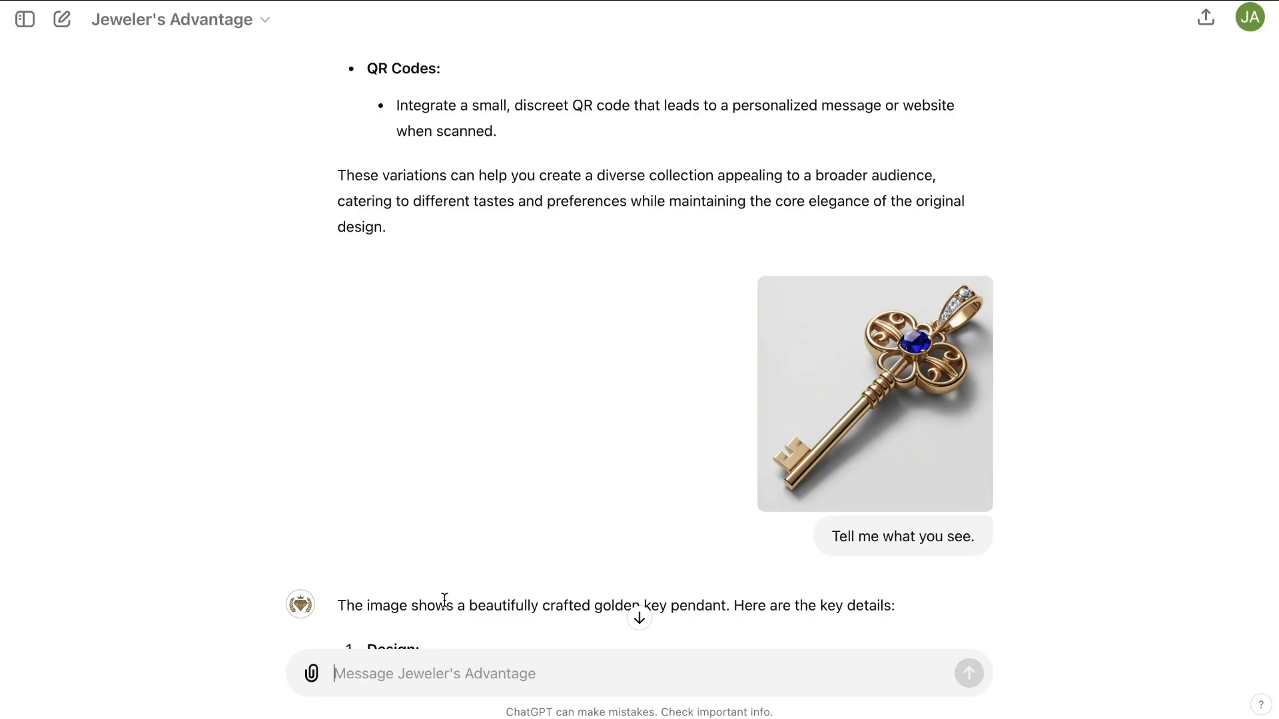
pyautogui.scroll(-10, 459, 626)
pyautogui.click(437, 671)
pyautogui.press('super+v')
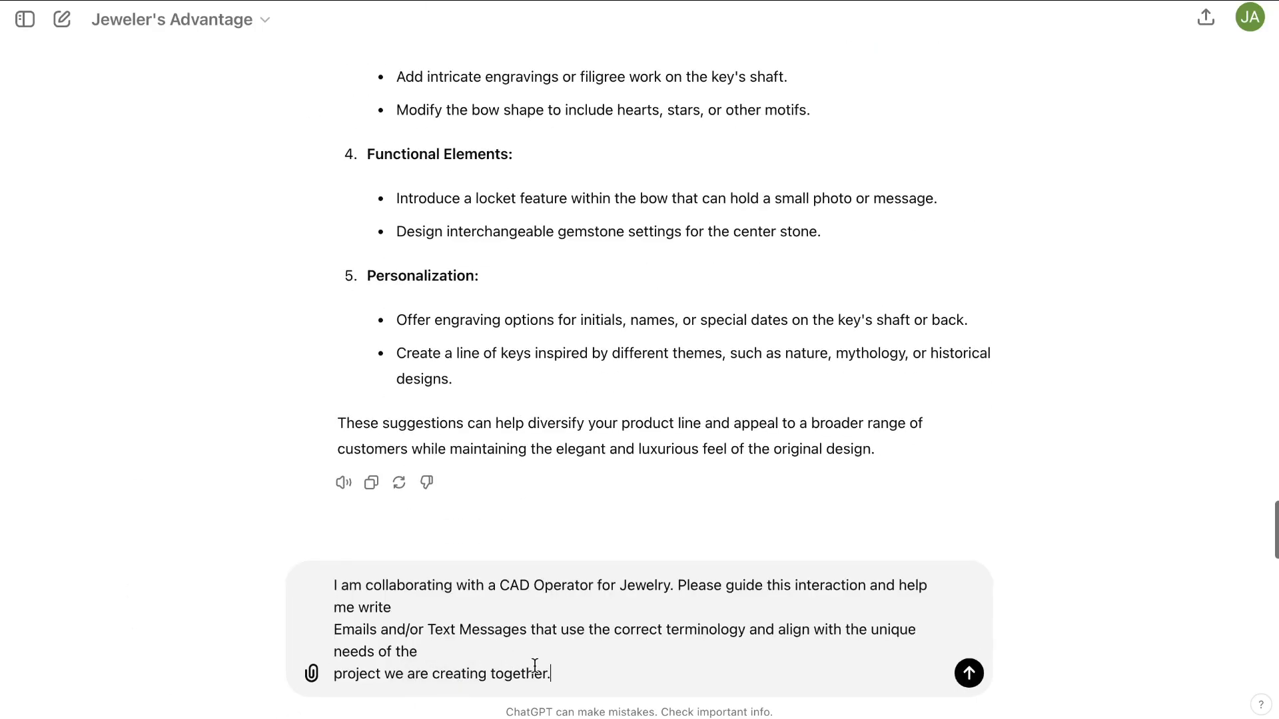
pyautogui.click(969, 673)
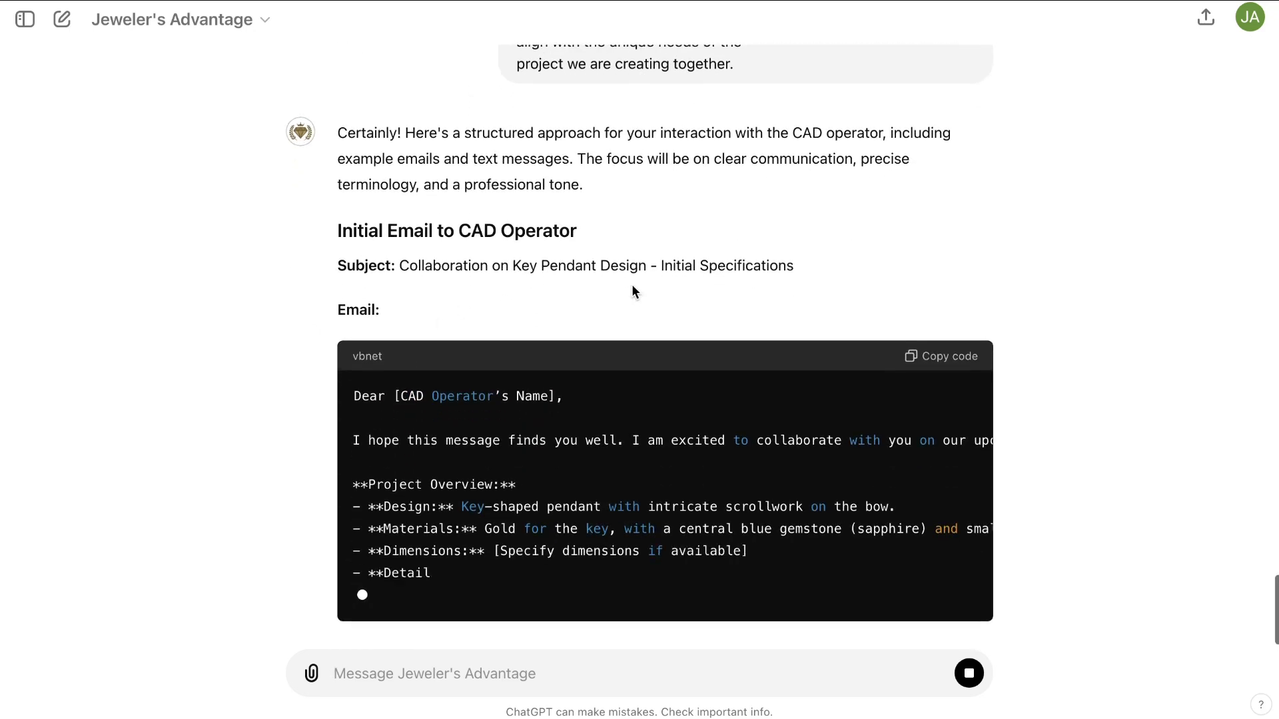
# Step: Review the email and text message templates written for the CAD operator, from initial specifications to final confirmation
pyautogui.scroll(3, 645, 278)
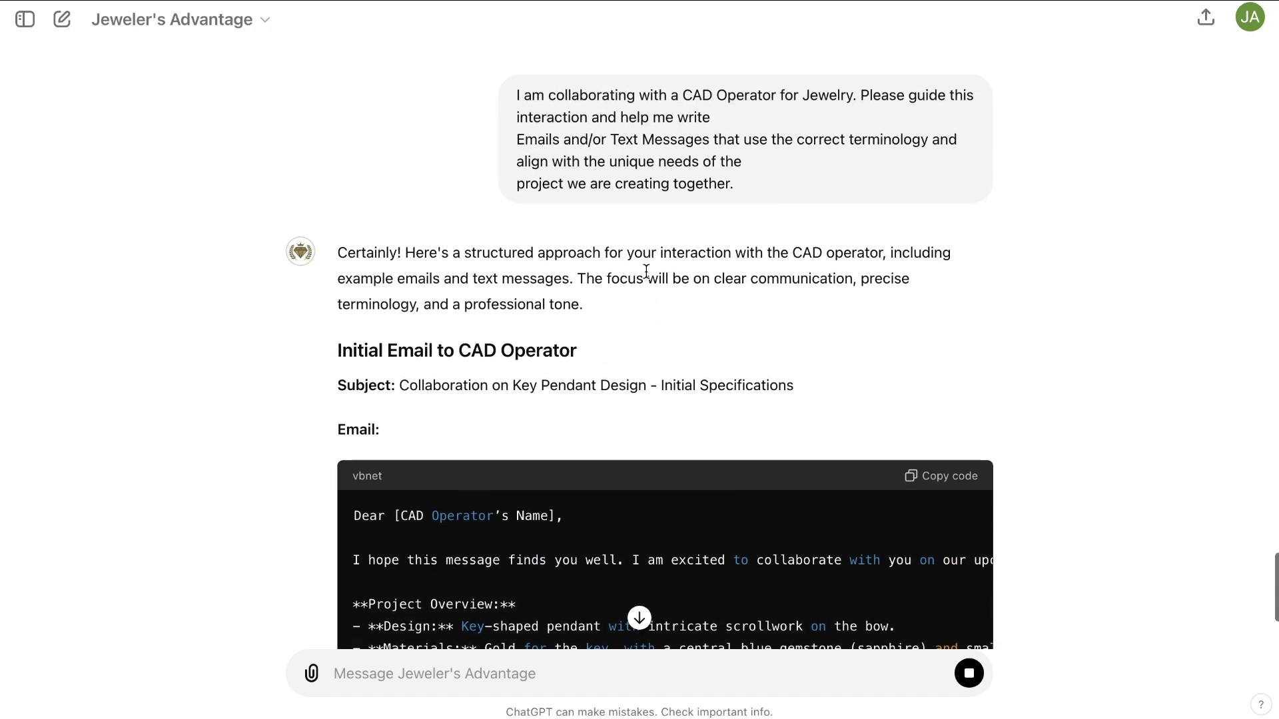
pyautogui.scroll(-2, 698, 288)
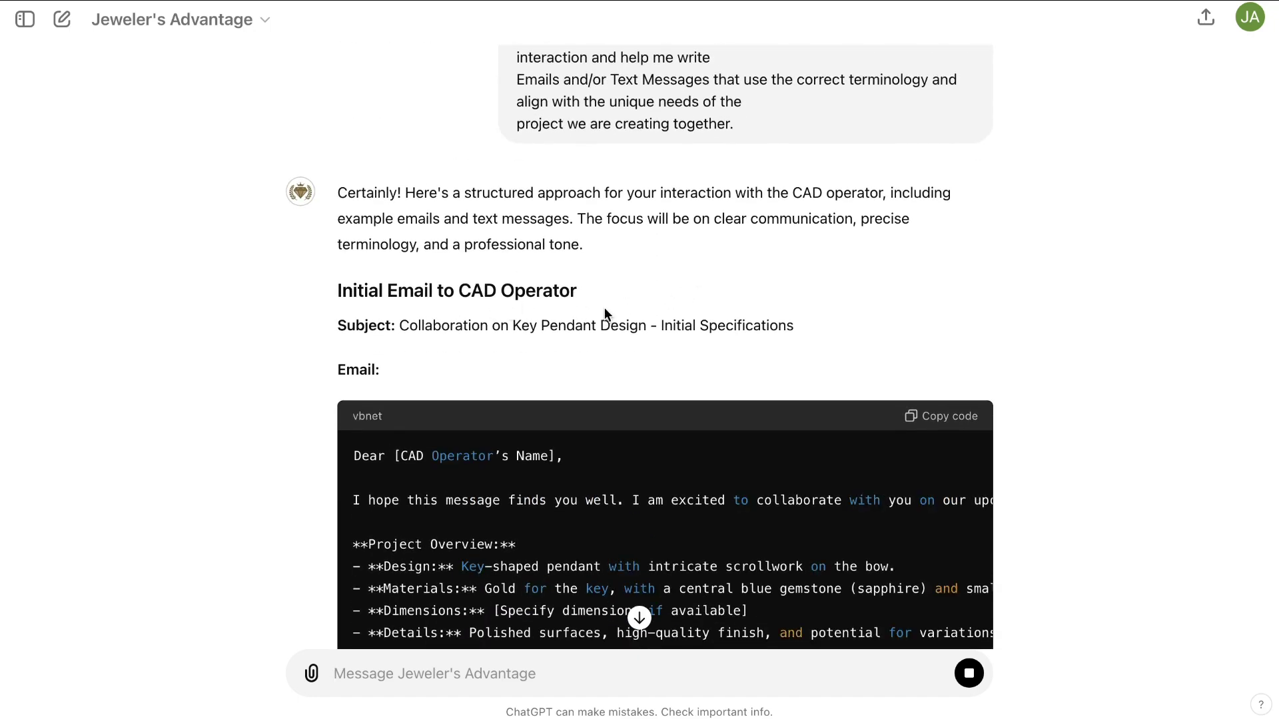
pyautogui.scroll(-5, 612, 309)
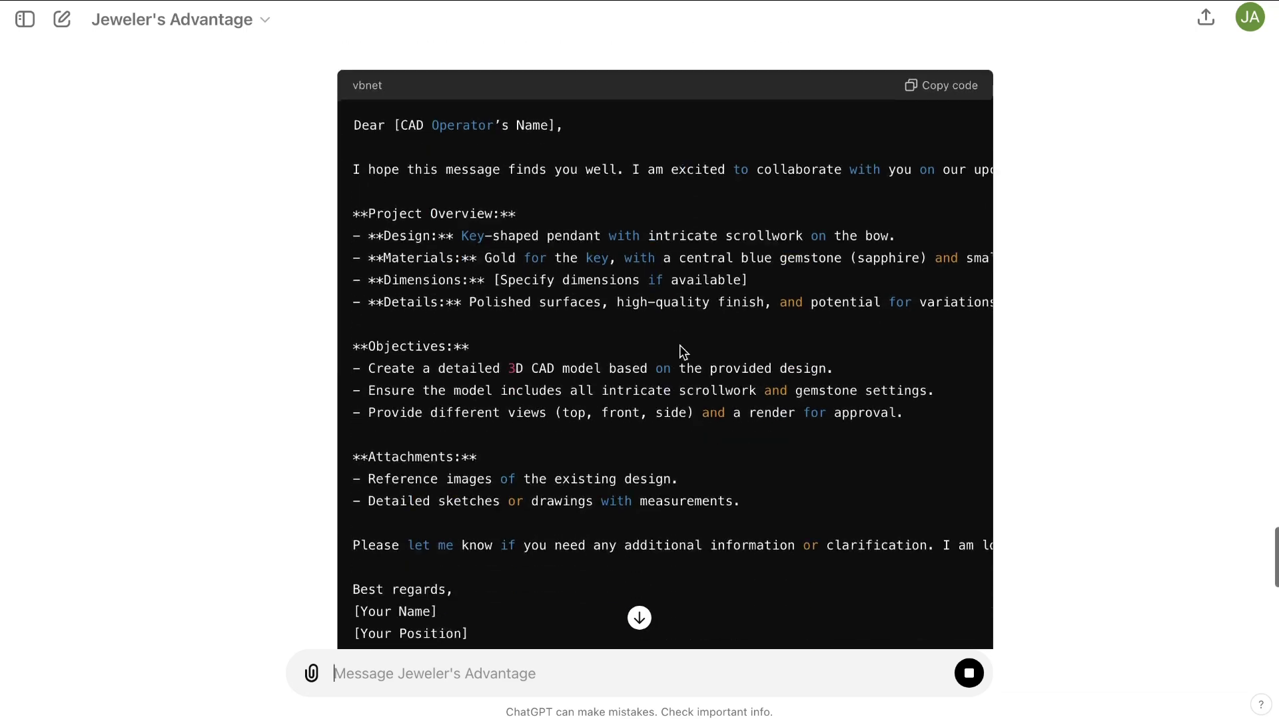
pyautogui.scroll(-6, 684, 351)
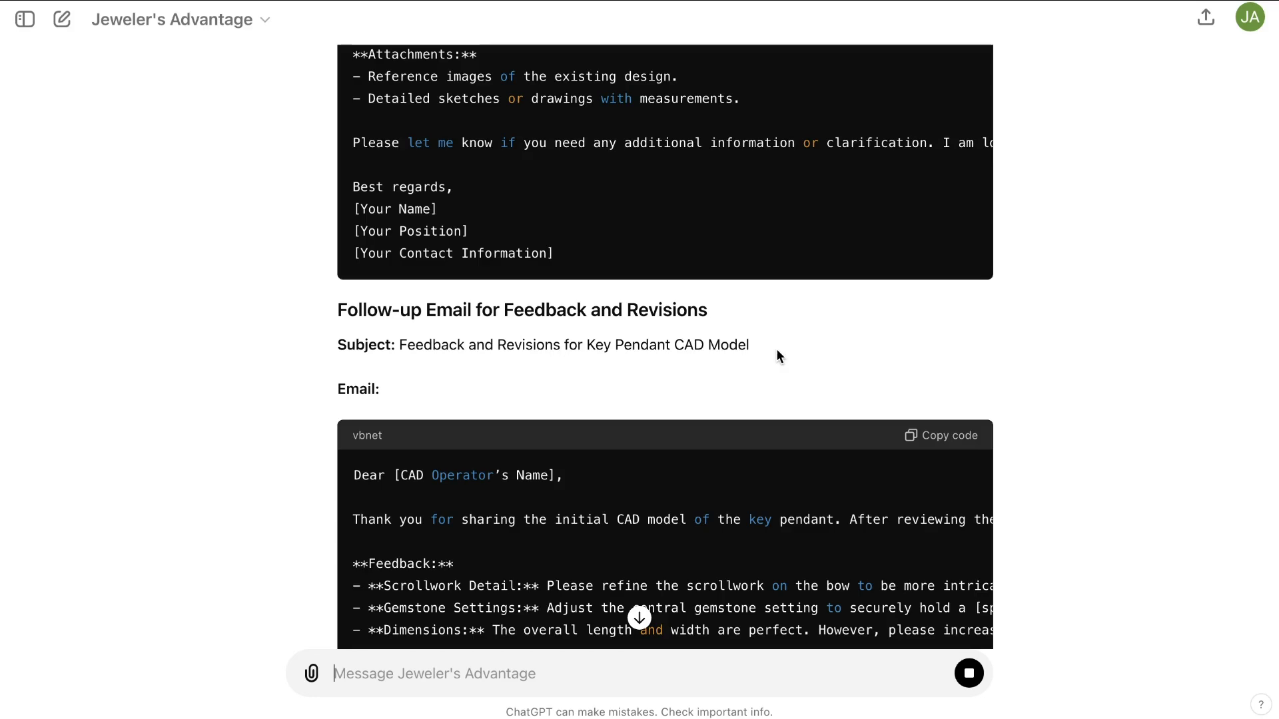
pyautogui.scroll(-2, 776, 351)
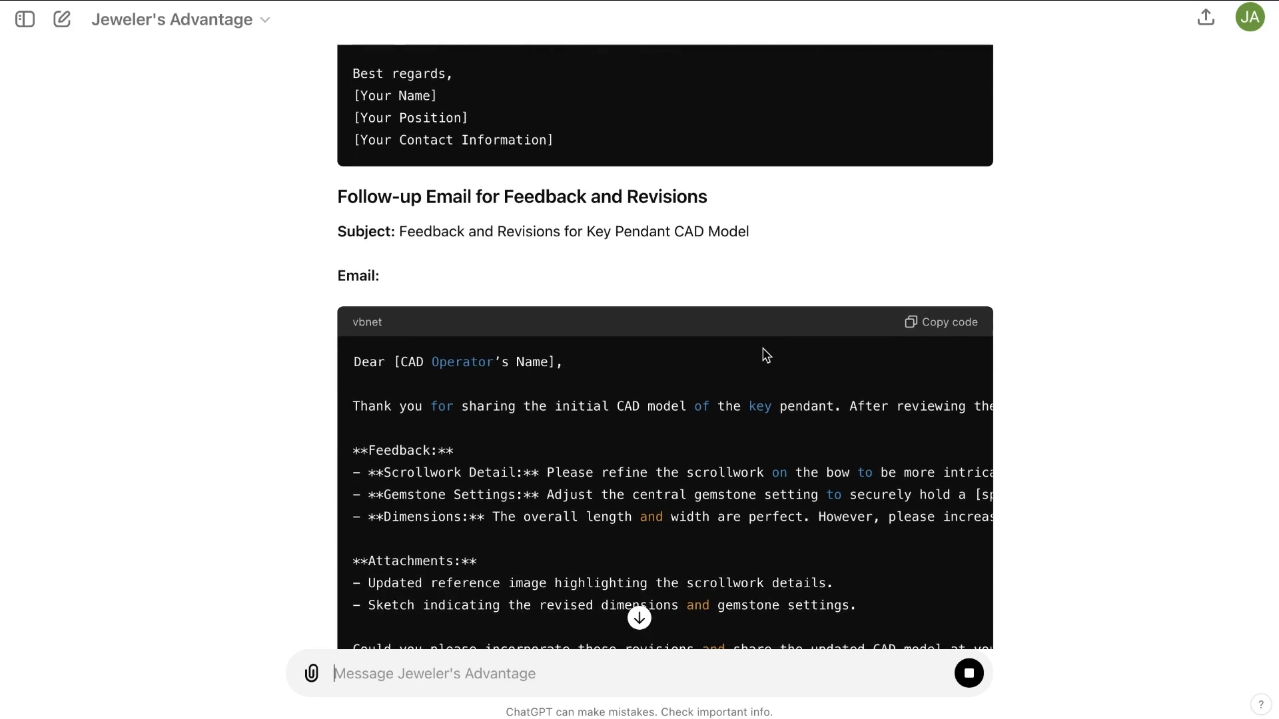
pyautogui.scroll(-3, 737, 371)
pyautogui.scroll(-5, 738, 365)
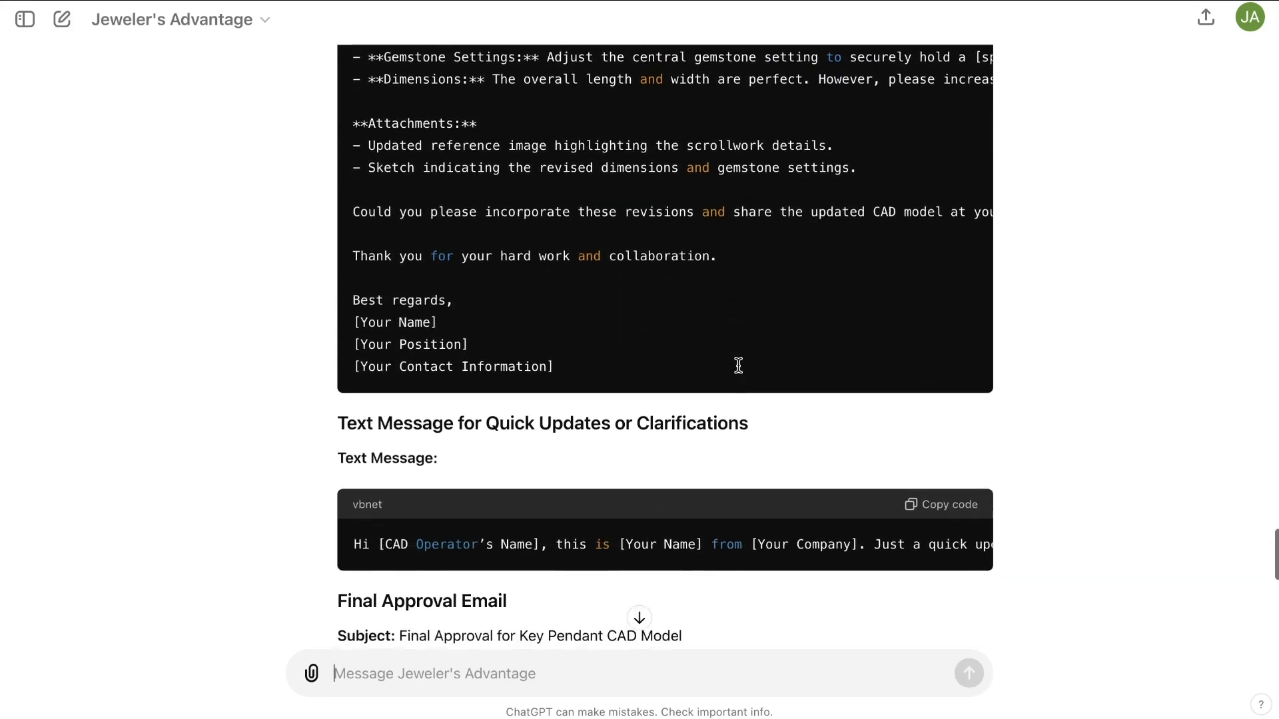
pyautogui.scroll(-7, 649, 405)
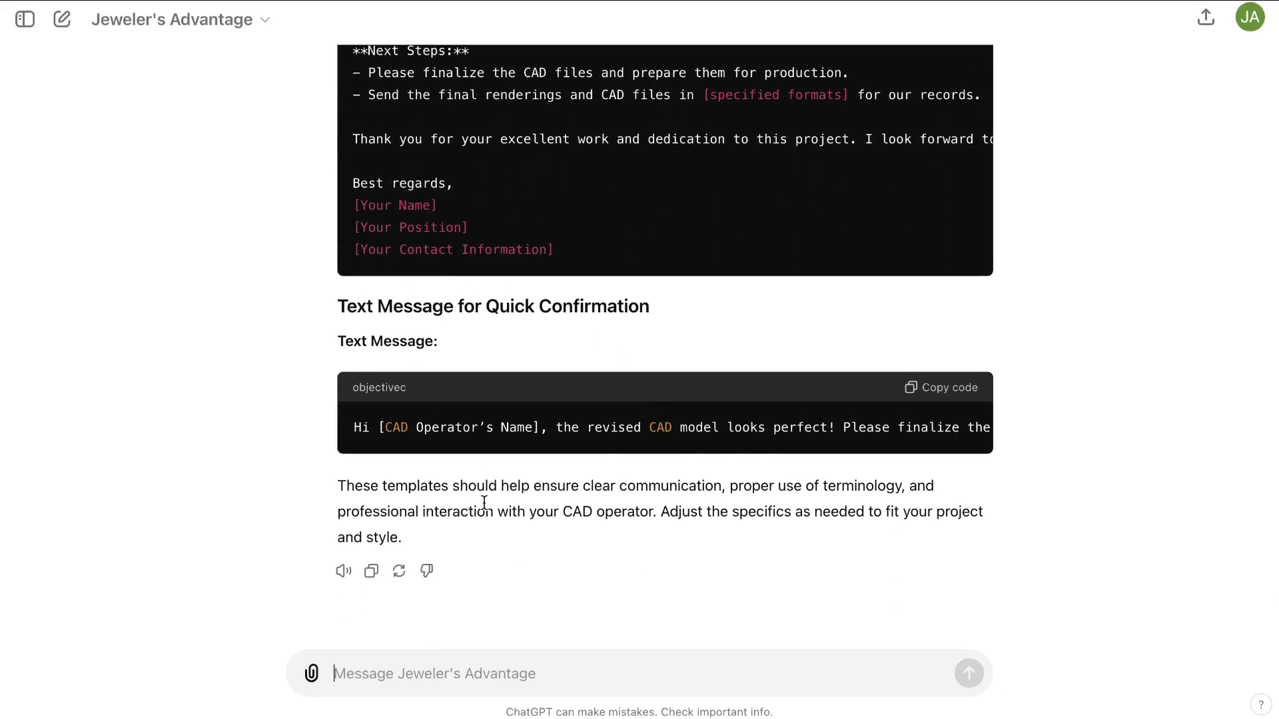
pyautogui.scroll(10, 1026, 406)
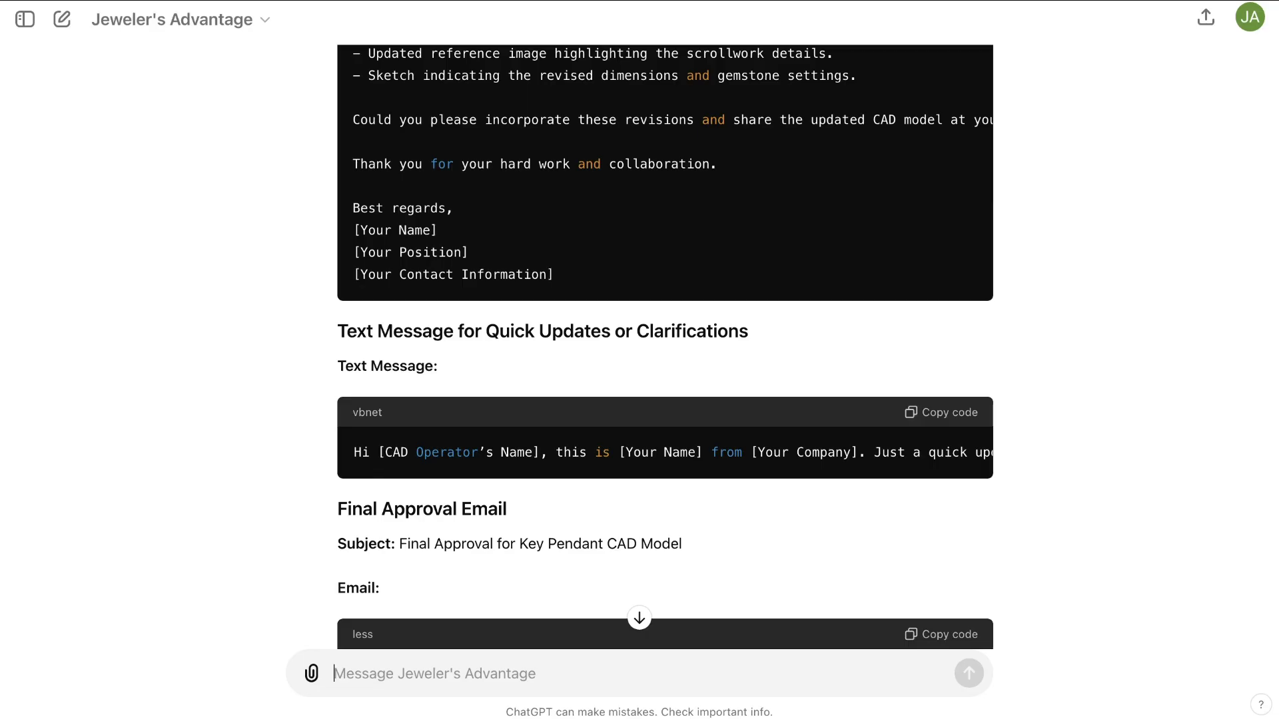
pyautogui.scroll(10, 638, 109)
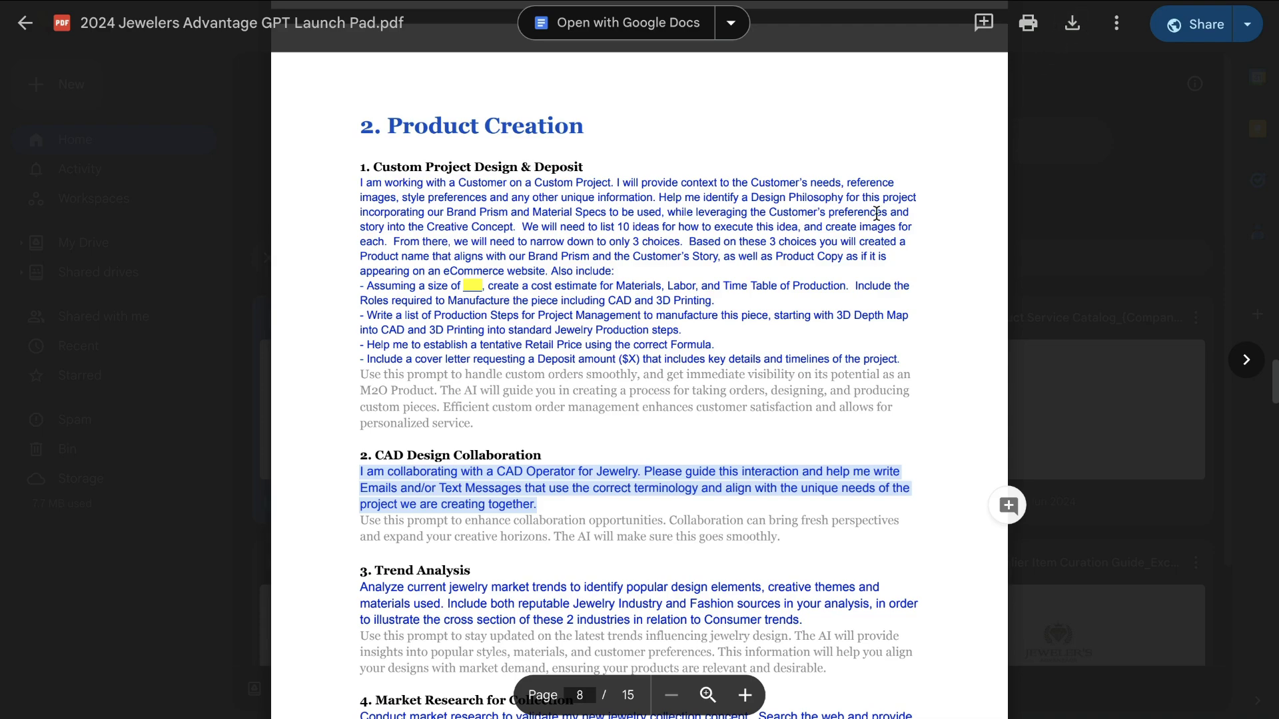
# Step: Switch to the Launch Pad PDF and look through the Product Creation prompts and the start of Brand Prism & Market Research
pyautogui.scroll(-3, 568, 257)
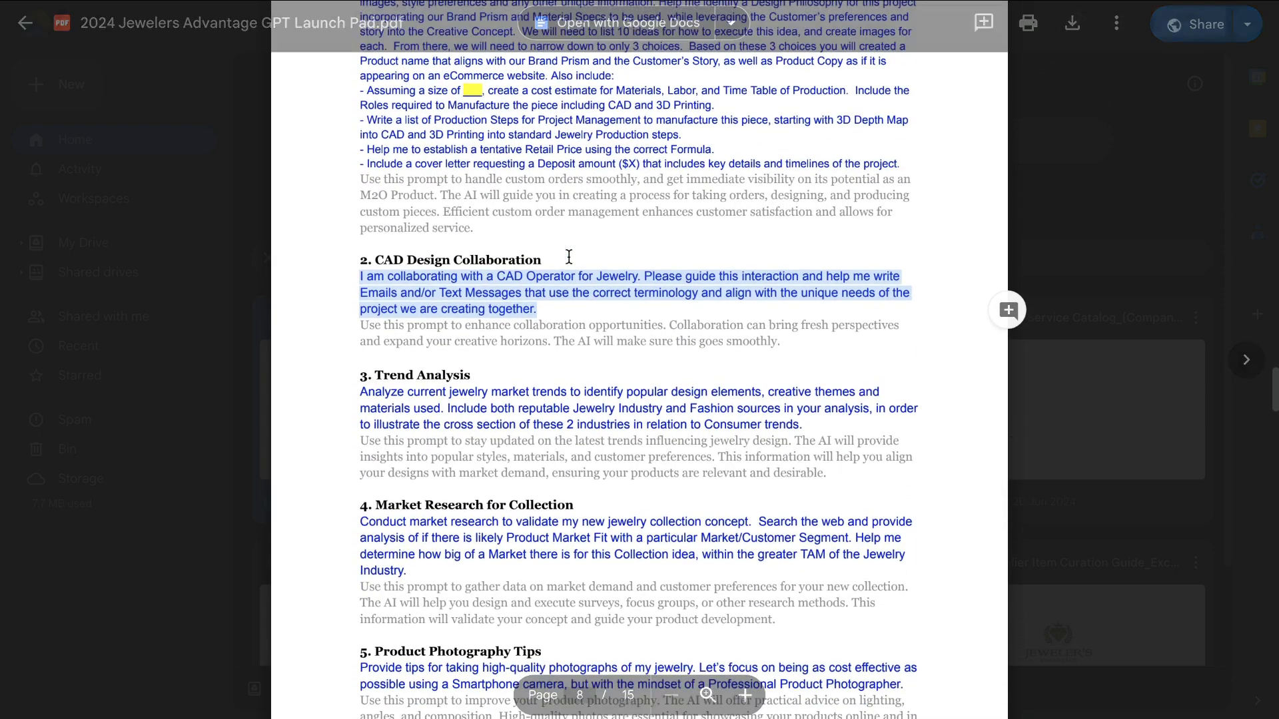
pyautogui.scroll(8, 531, 382)
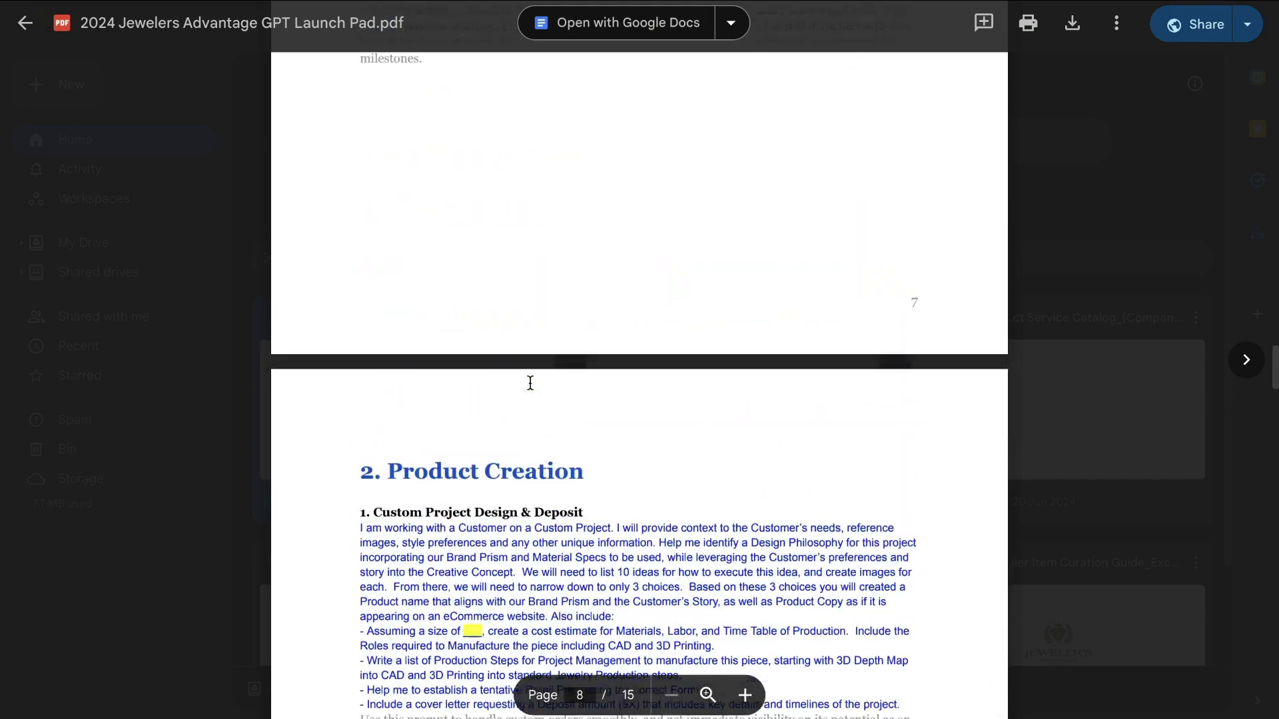
pyautogui.scroll(-5, 532, 393)
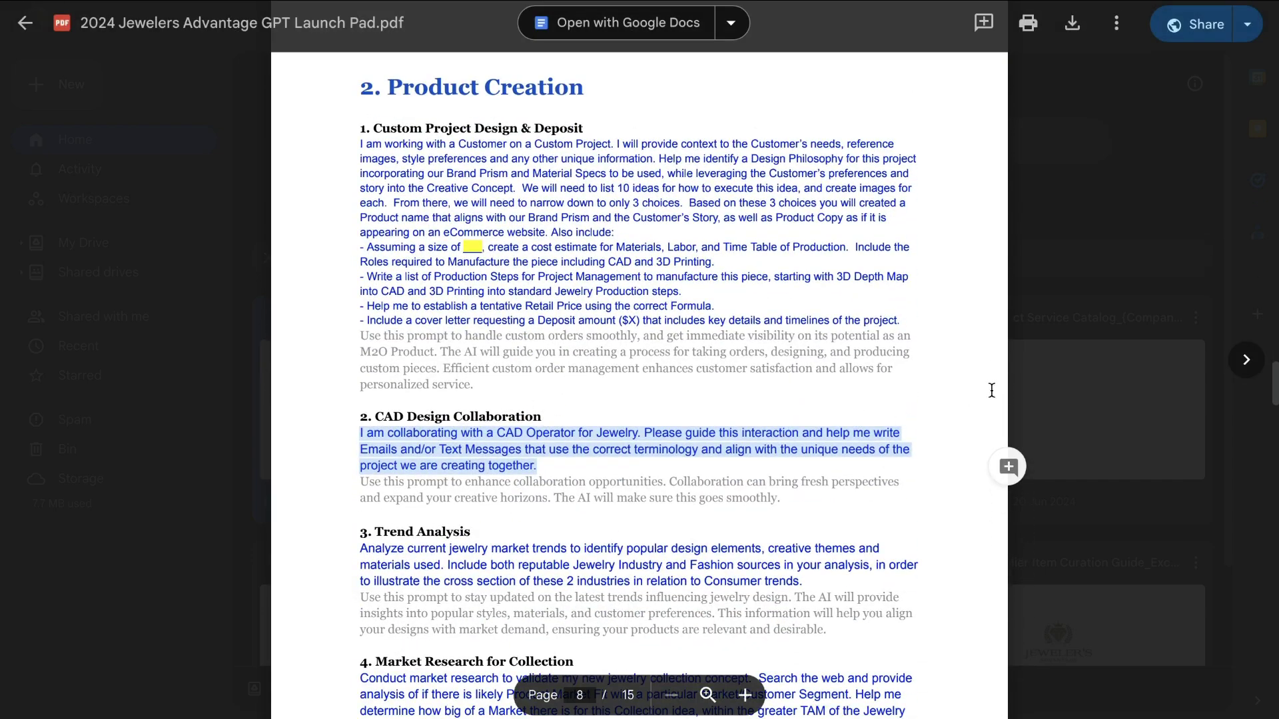
pyautogui.scroll(-11, 1064, 386)
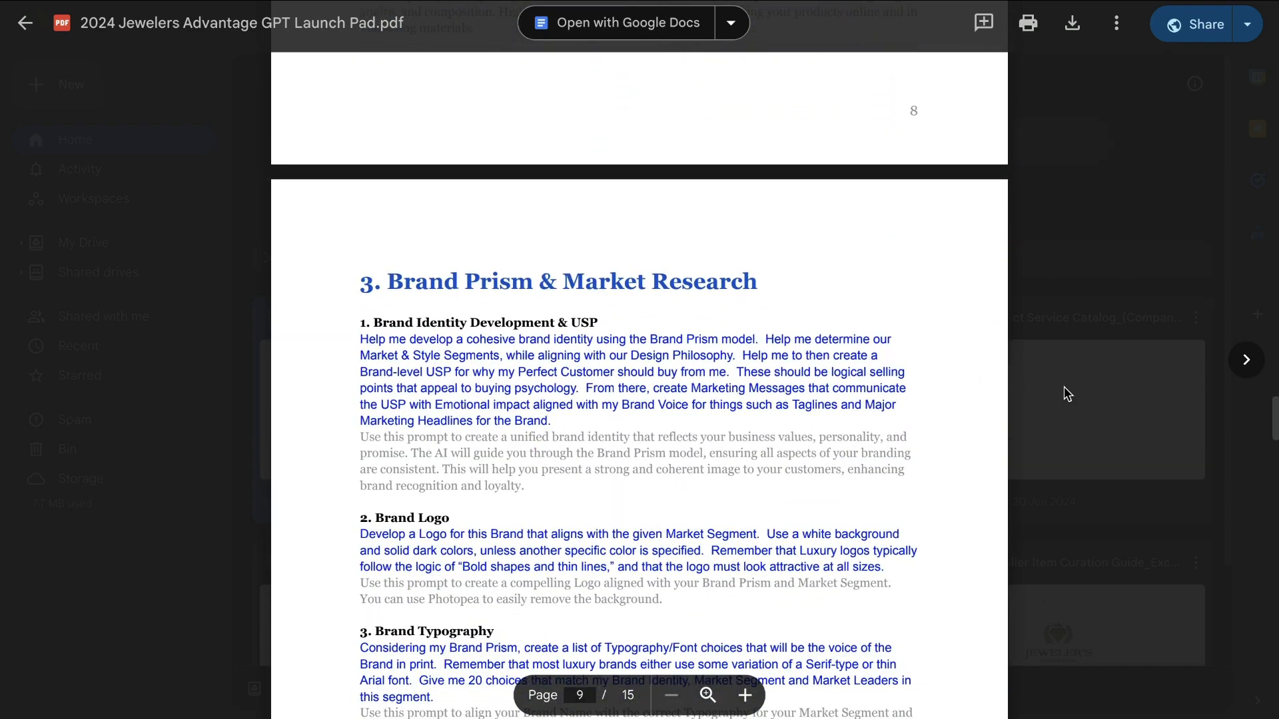
# Step: Look over the AI CoPilot links on the Launch Pad PDF's first page and skim the prompt sections through Production & Delivery
pyautogui.scroll(15, 1064, 387)
pyautogui.scroll(20, 1064, 386)
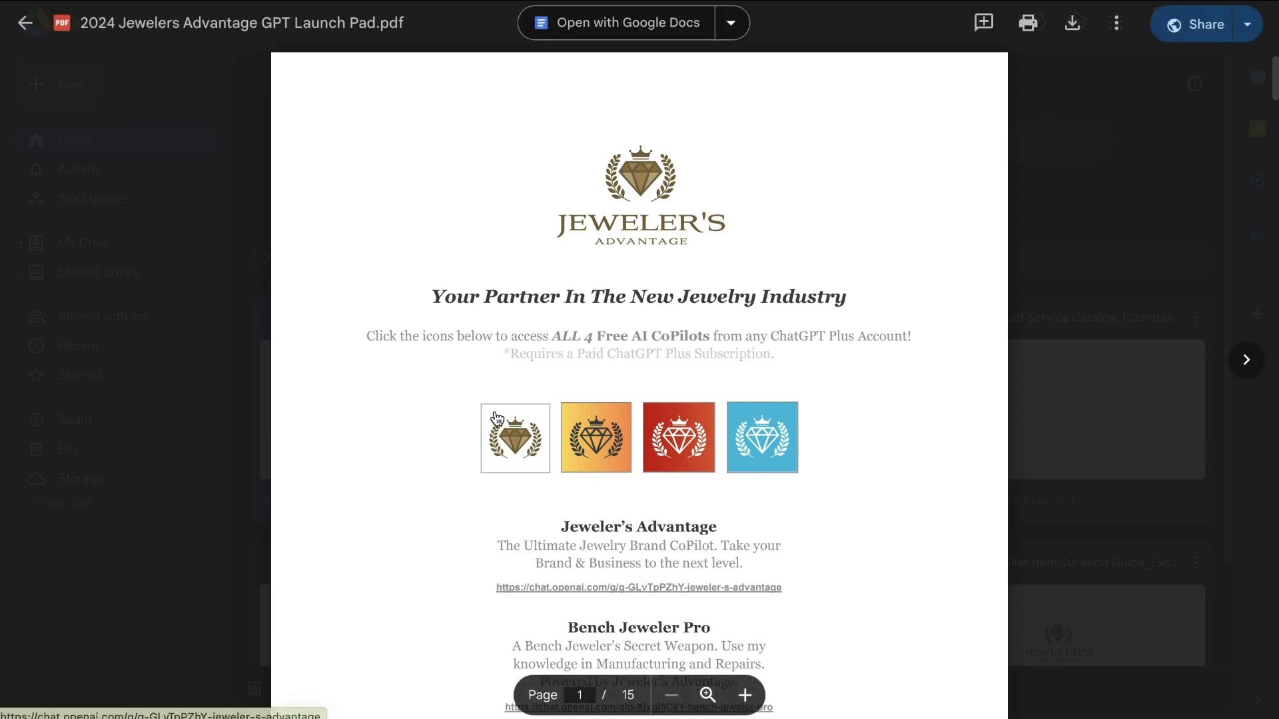
pyautogui.scroll(-1, 772, 372)
pyautogui.scroll(-20, 773, 373)
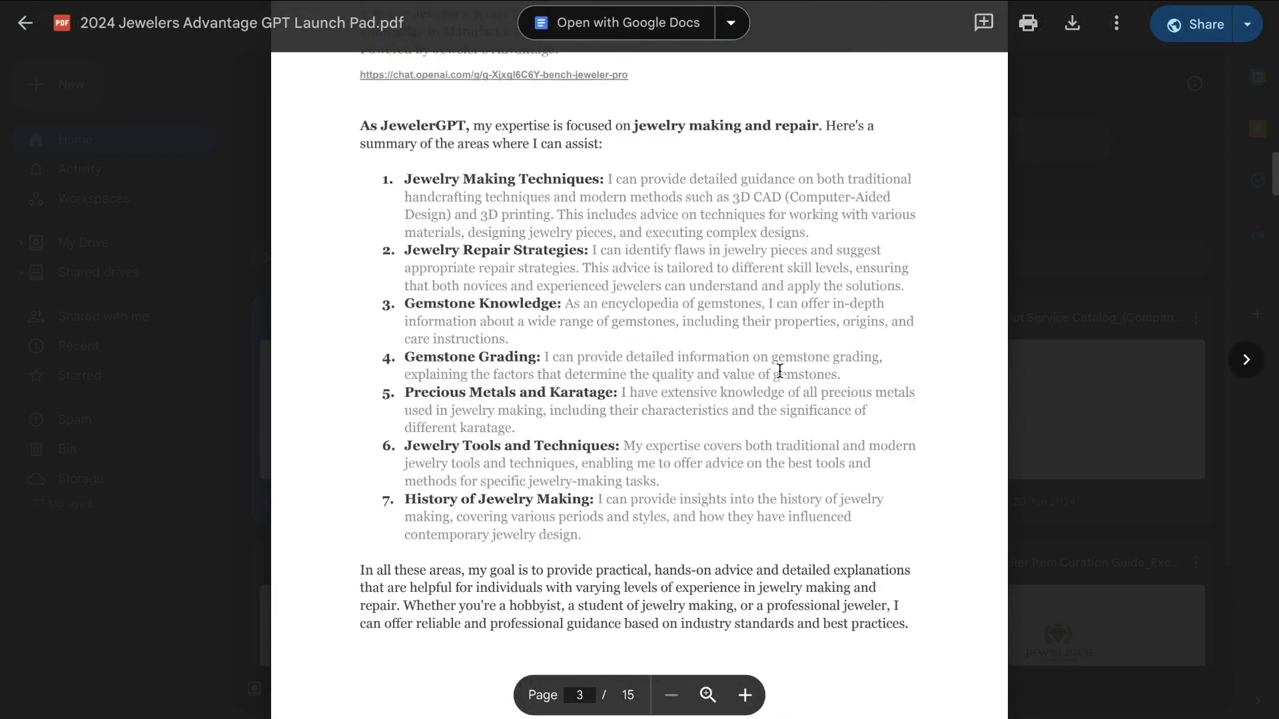
pyautogui.scroll(-20, 779, 371)
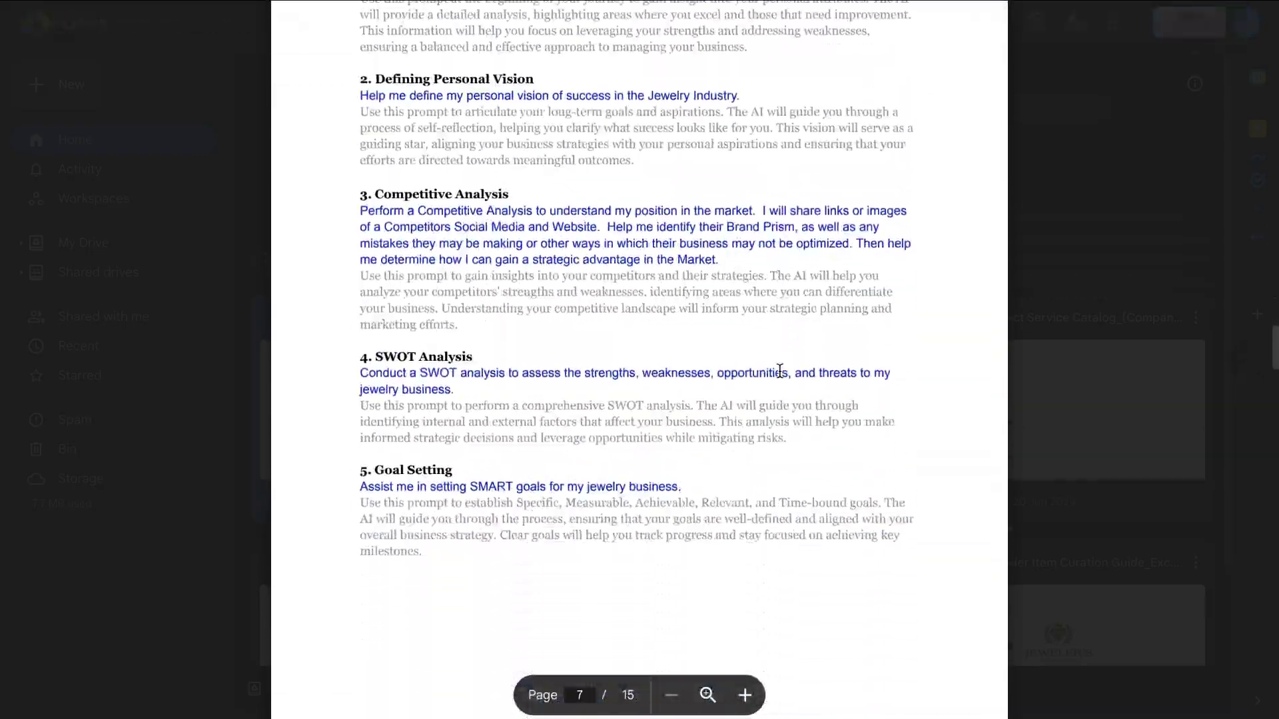
pyautogui.scroll(-20, 779, 371)
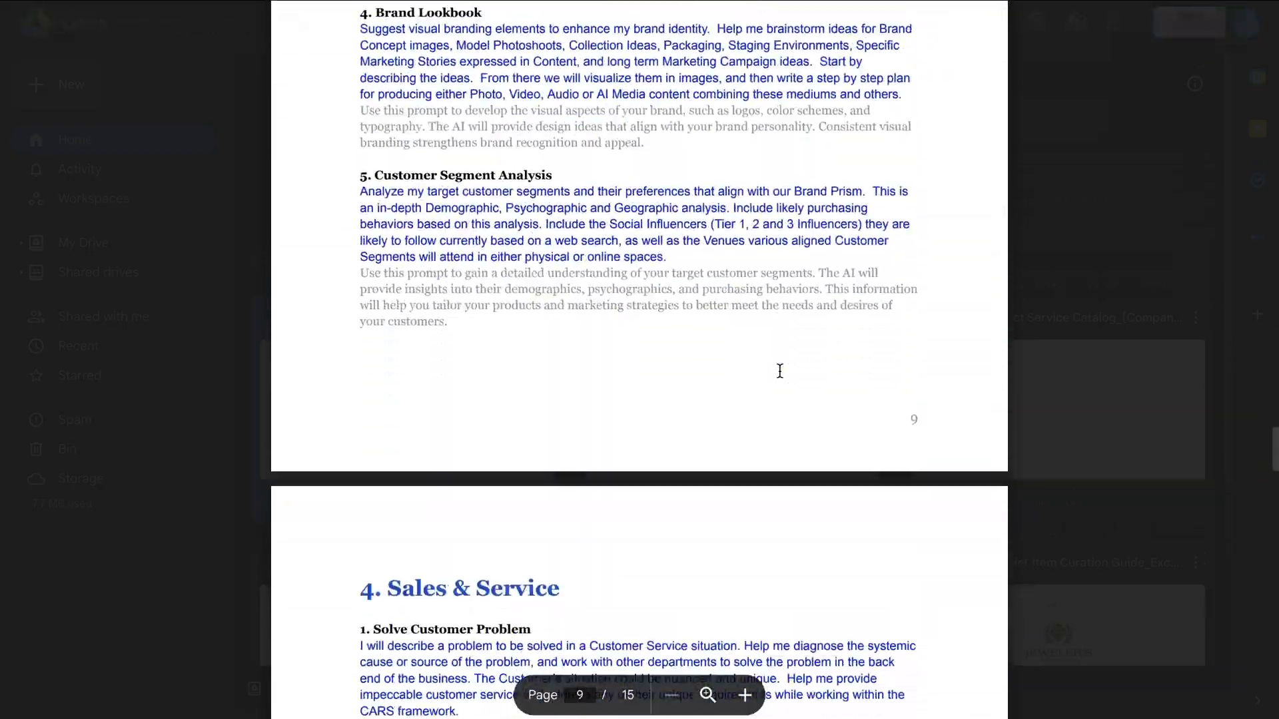
pyautogui.scroll(-5, 779, 371)
pyautogui.scroll(20, 779, 371)
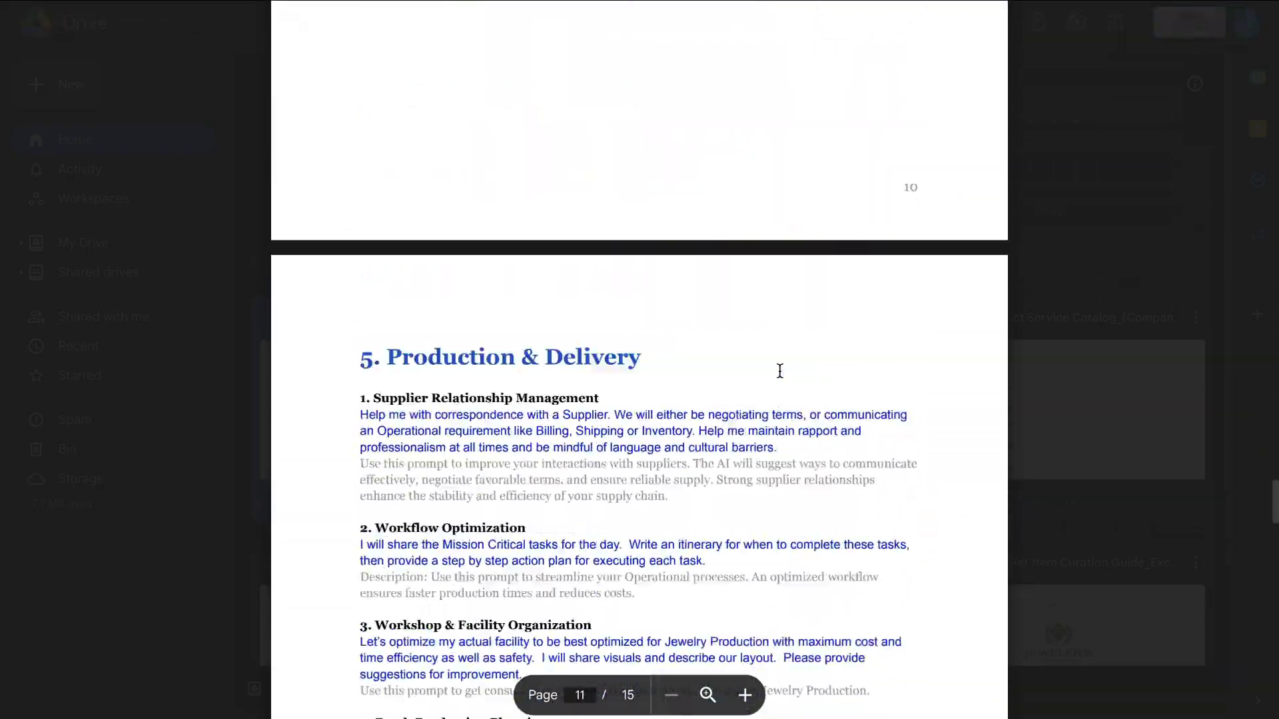
pyautogui.scroll(5, 533, 169)
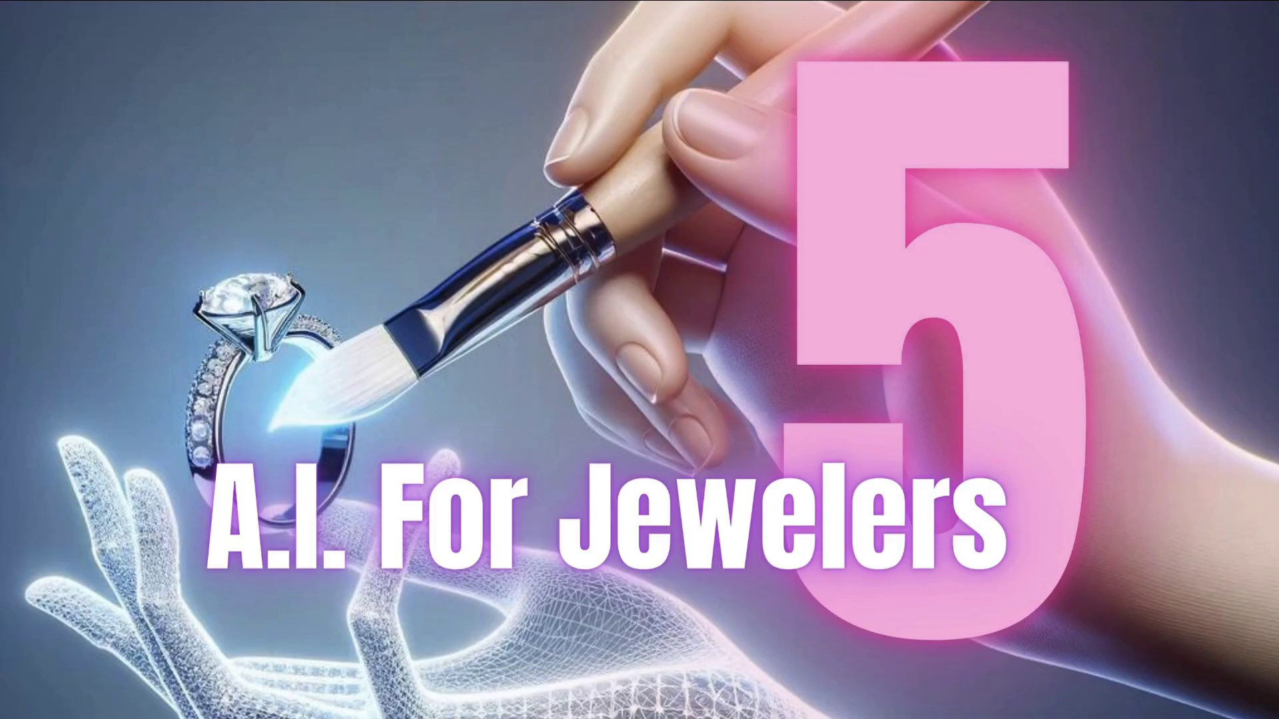